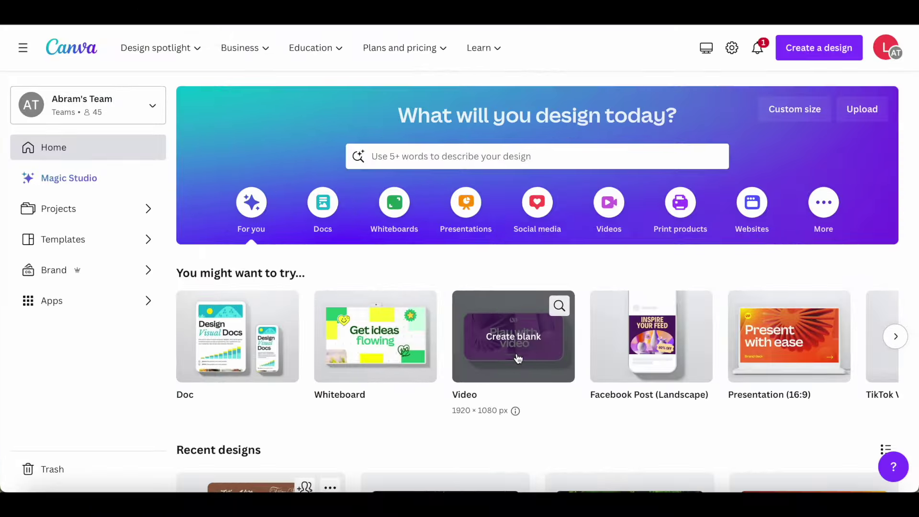
Step: Create a blank 1920 × 1080 px video design and fit the whole page in view
{"action": "left_click", "coordinate": [556, 359]}
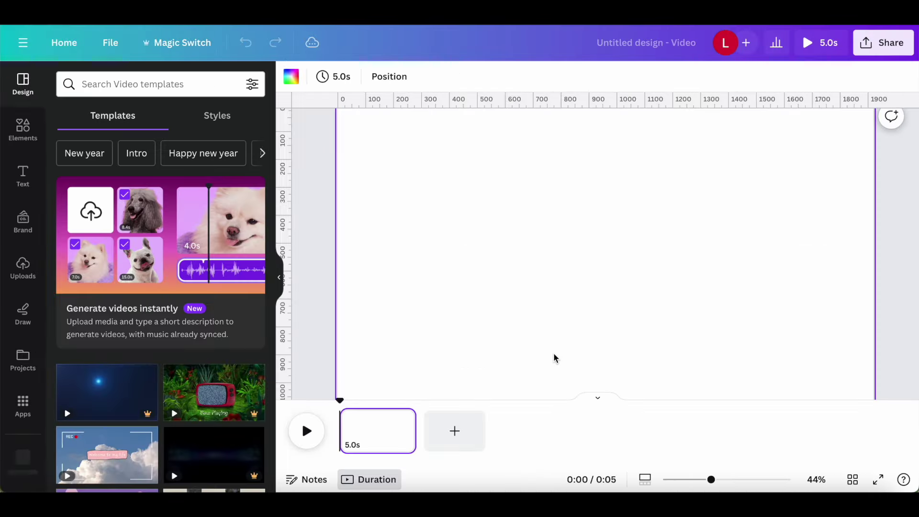
{"action": "left_click", "coordinate": [704, 479]}
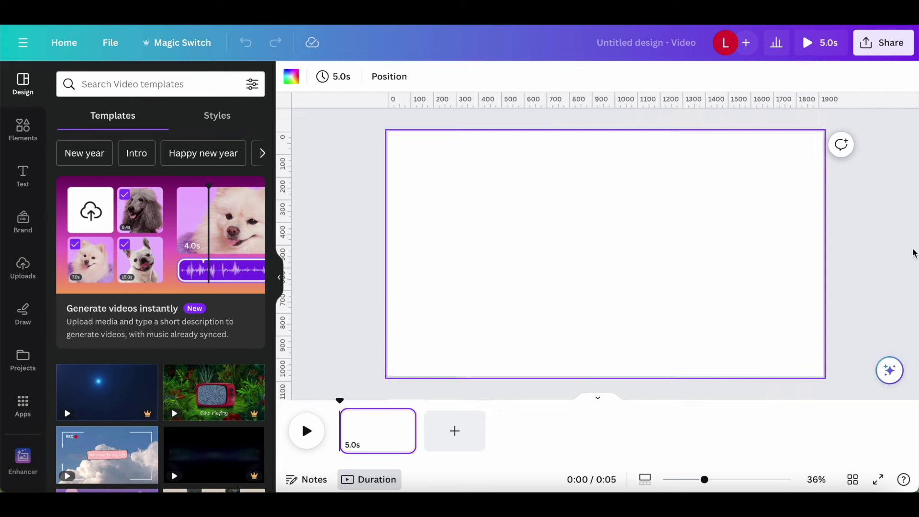
Step: Search the elements for "forest" and browse the graphics results for a background scene
{"action": "left_click", "coordinate": [23, 129]}
{"action": "left_click", "coordinate": [144, 84]}
{"action": "type", "text": "fo"}
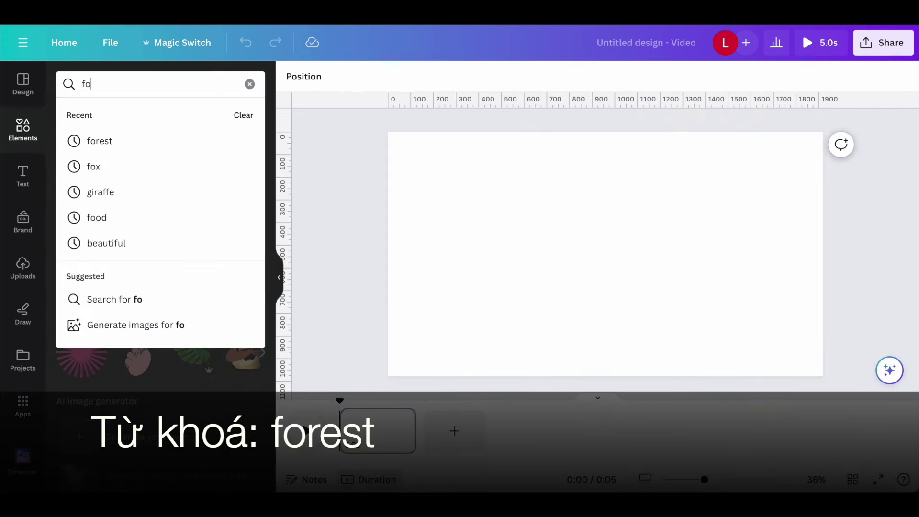
{"action": "type", "text": "rest"}
{"action": "key", "text": "Return"}
{"action": "left_click", "coordinate": [111, 122]}
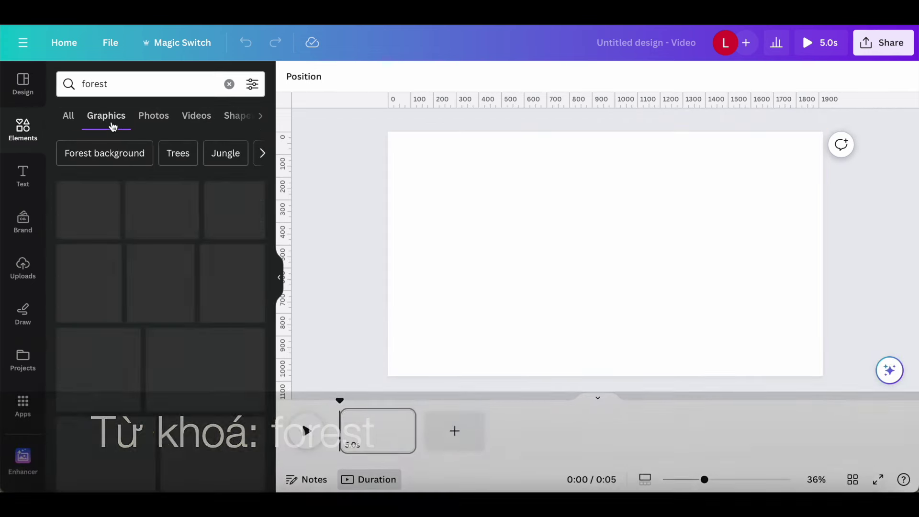
{"action": "scroll", "coordinate": [215, 382], "scroll_direction": "down", "scroll_amount": 10}
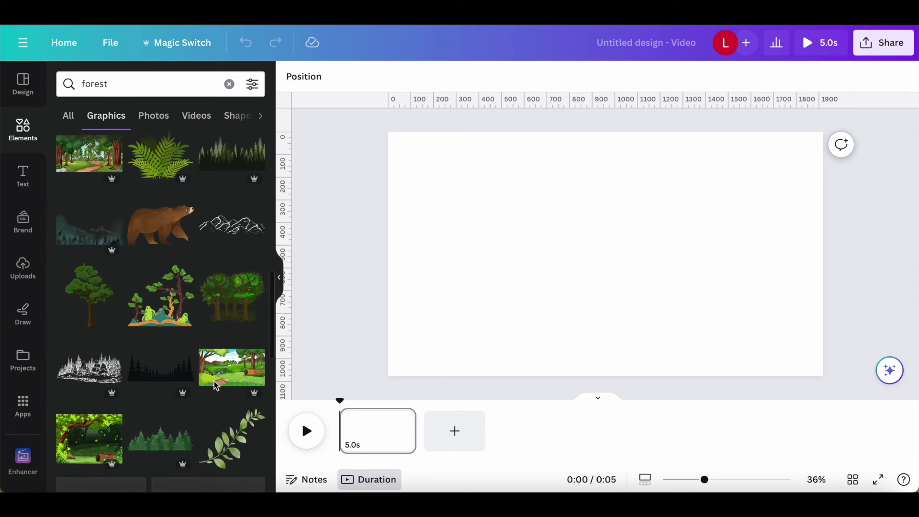
{"action": "scroll", "coordinate": [214, 382], "scroll_direction": "down", "scroll_amount": 3}
{"action": "scroll", "coordinate": [214, 383], "scroll_direction": "up", "scroll_amount": 12}
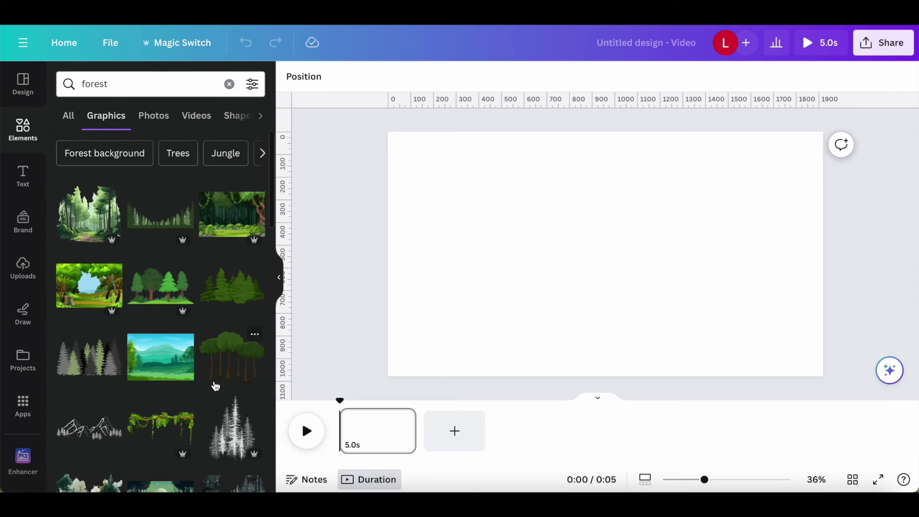
Step: Add the dark forest graphic with hanging vines and set it as the page background
{"action": "left_click", "coordinate": [237, 217]}
{"action": "right_click", "coordinate": [589, 264]}
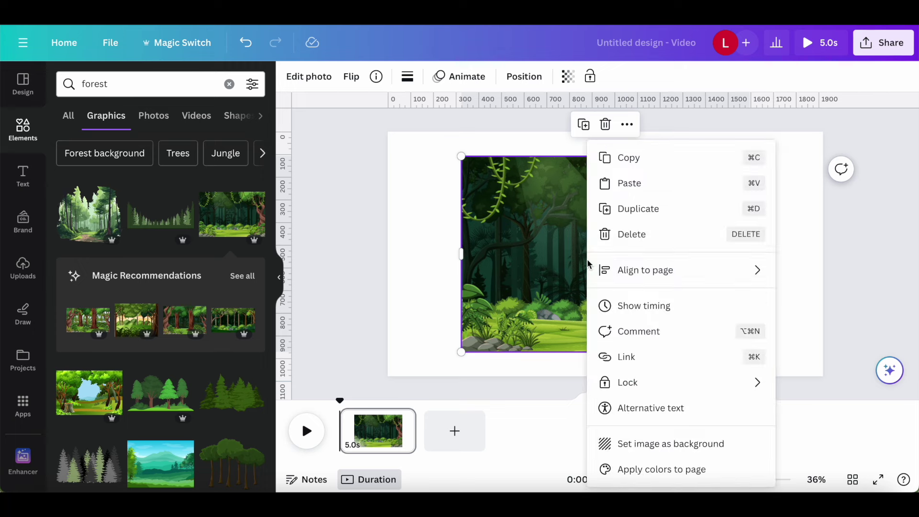
{"action": "left_click", "coordinate": [762, 449]}
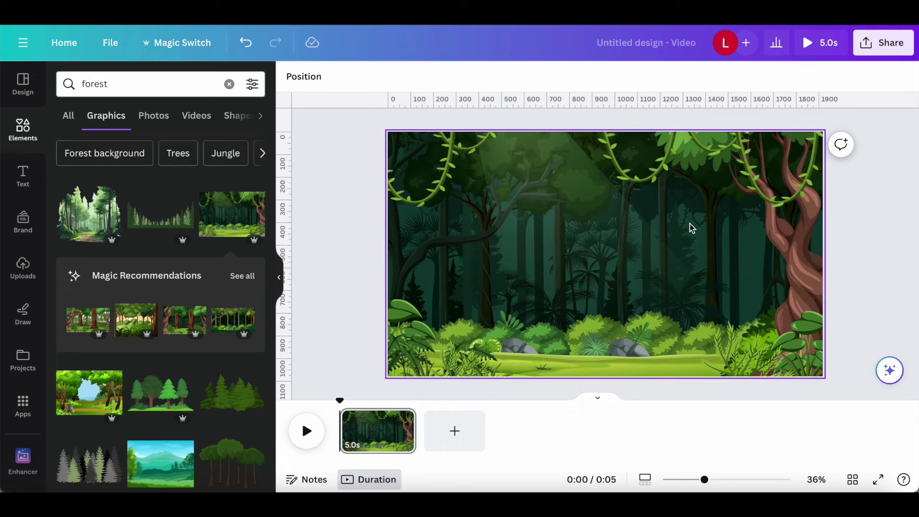
Step: Search the elements for "giraffe" and limit the results to graphics
{"action": "left_click", "coordinate": [230, 84]}
{"action": "type", "text": "gira"}
{"action": "key", "text": "BackSpace"}
{"action": "left_click", "coordinate": [191, 149]}
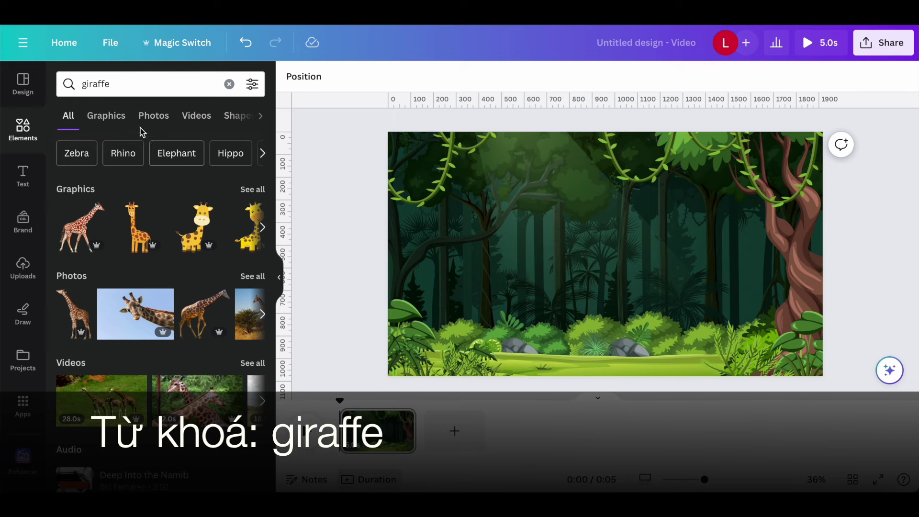
{"action": "left_click", "coordinate": [124, 127]}
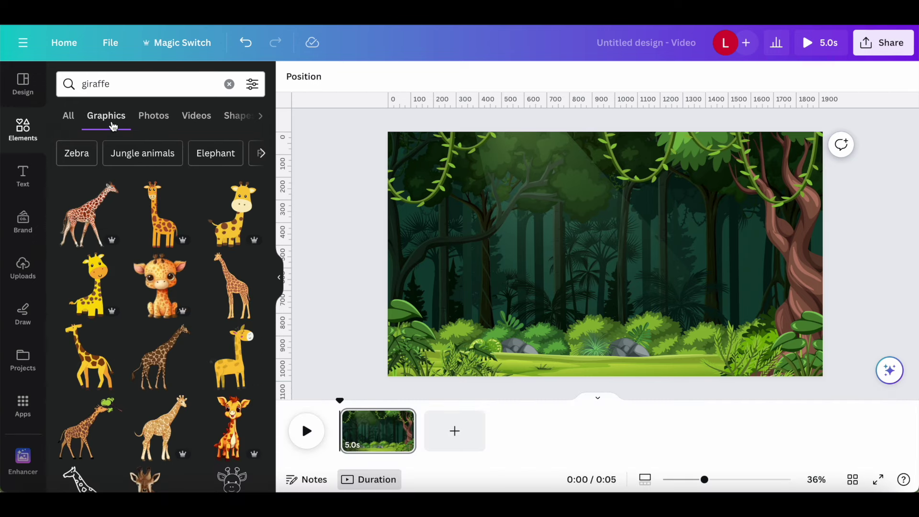
Step: Add the yellow cartoon giraffe with closed eyes and place it, enlarged, on the left side of the forest scene
{"action": "left_click", "coordinate": [238, 369]}
{"action": "left_click_drag", "start_coordinate": [640, 250], "coordinate": [497, 311]}
{"action": "left_click_drag", "start_coordinate": [497, 258], "coordinate": [529, 217]}
{"action": "left_click_drag", "start_coordinate": [498, 256], "coordinate": [499, 252]}
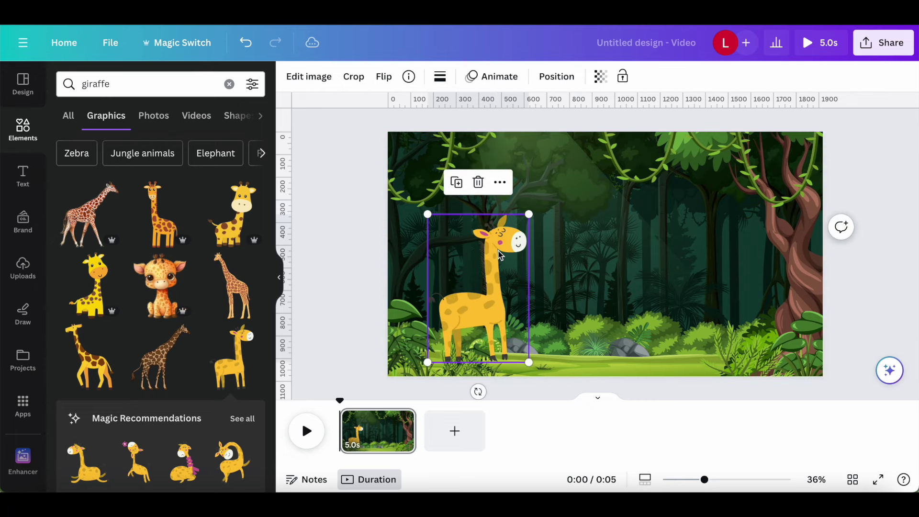
Step: Find a "rabbit" graphic and place the white upright rabbit, scaled down, on the grass to the right of the giraffe
{"action": "left_click", "coordinate": [228, 86]}
{"action": "type", "text": "rabbit"}
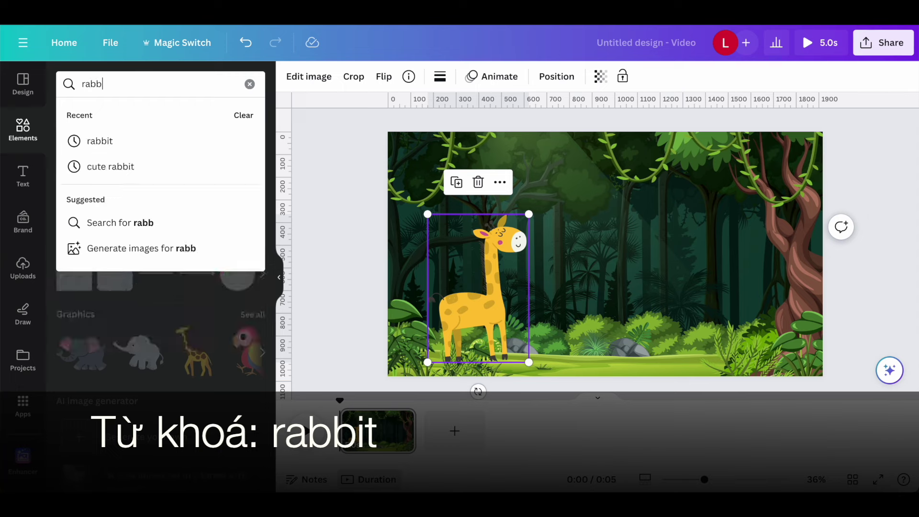
{"action": "key", "text": "Return"}
{"action": "left_click", "coordinate": [106, 116]}
{"action": "scroll", "coordinate": [141, 292], "scroll_direction": "down", "scroll_amount": 5}
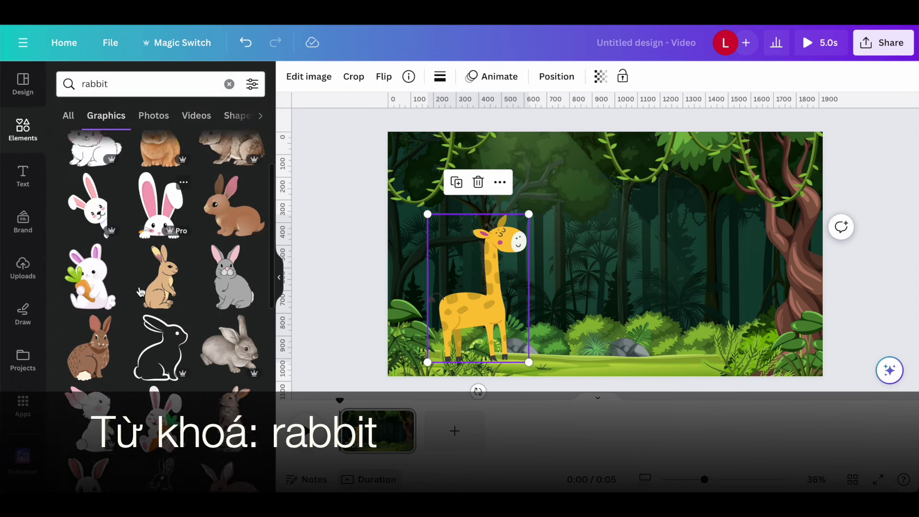
{"action": "left_click", "coordinate": [90, 197]}
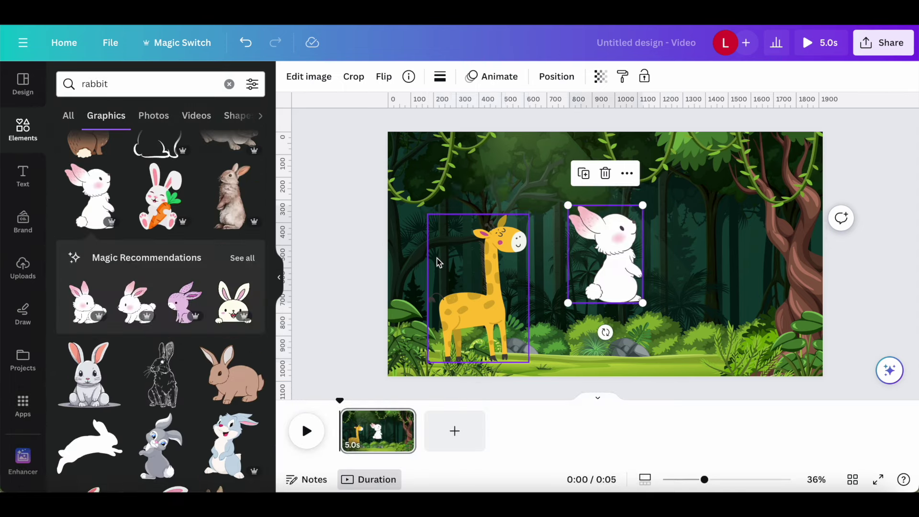
{"action": "left_click_drag", "start_coordinate": [647, 202], "coordinate": [591, 318]}
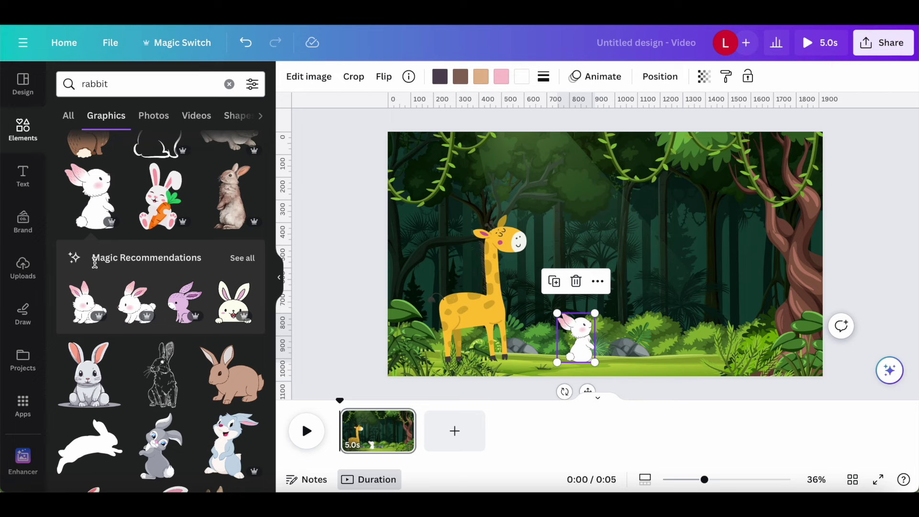
Step: Add the crouching white rabbit from the recommended graphics and place it, scaled down, at the right edge of the scene
{"action": "left_click", "coordinate": [243, 259]}
{"action": "left_click", "coordinate": [188, 150]}
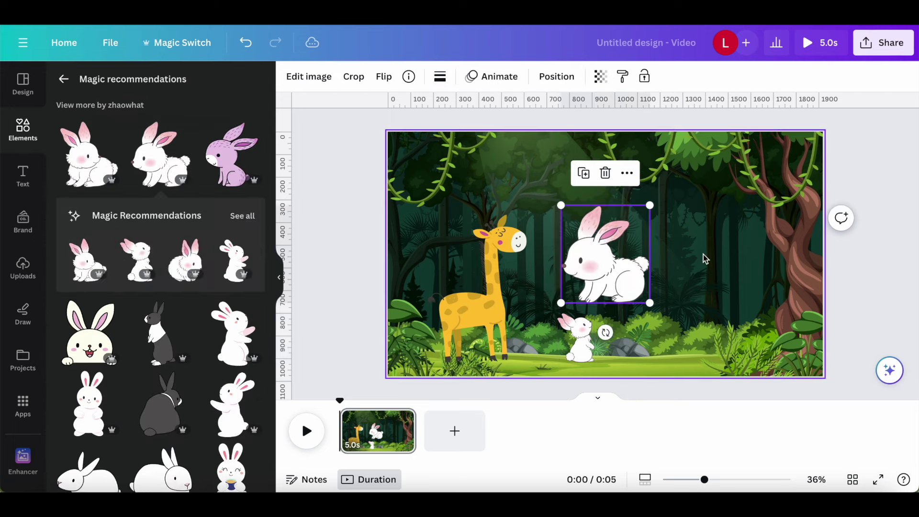
{"action": "left_click_drag", "start_coordinate": [649, 203], "coordinate": [825, 331]}
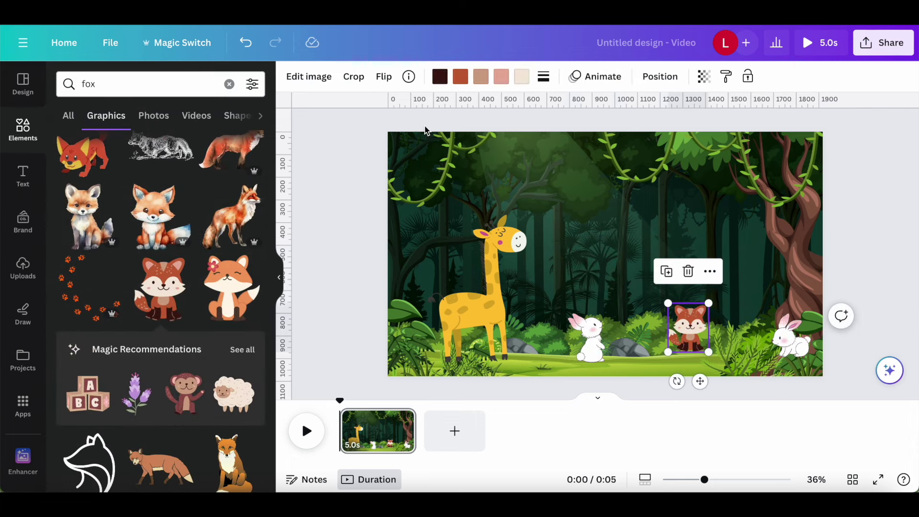
Step: Find a "bush" graphic and place the rounded dark green bushes in front of the rabbit at the scene's right edge
{"action": "left_click", "coordinate": [229, 84]}
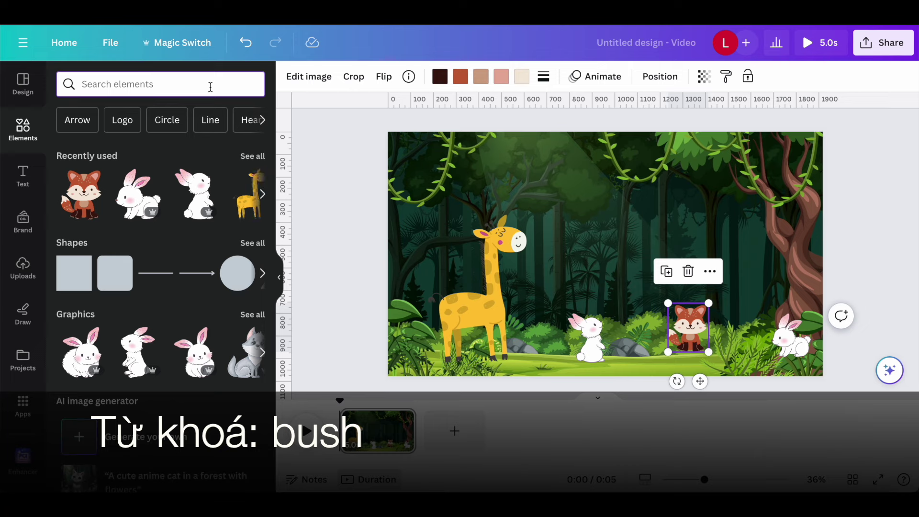
{"action": "type", "text": "bush"}
{"action": "key", "text": "Return"}
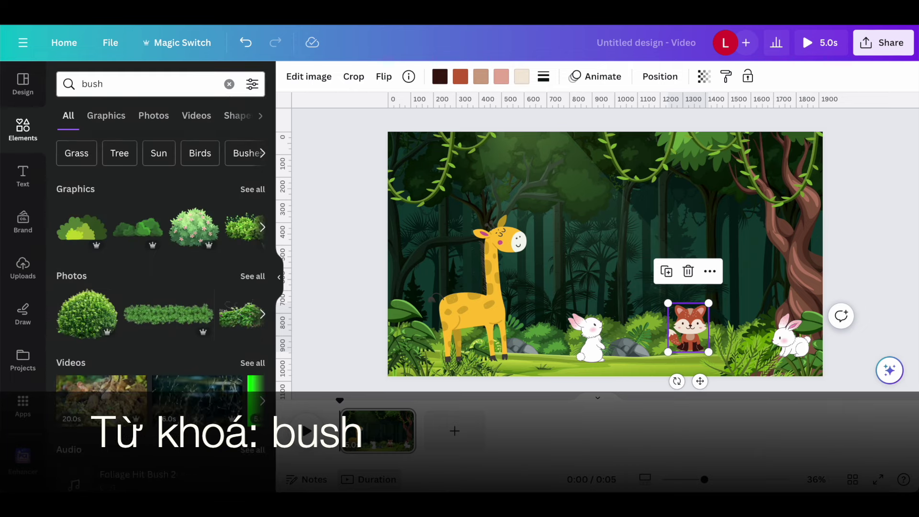
{"action": "left_click", "coordinate": [105, 117]}
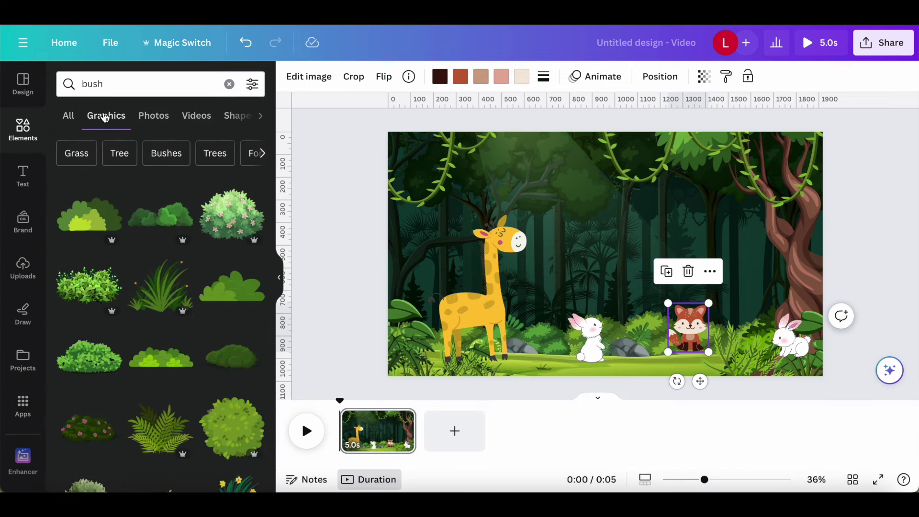
{"action": "left_click", "coordinate": [148, 207]}
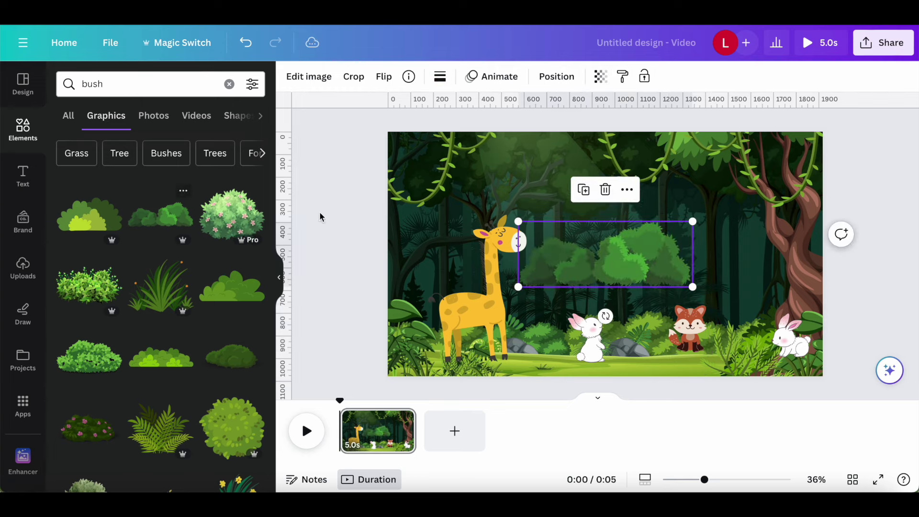
{"action": "left_click_drag", "start_coordinate": [585, 263], "coordinate": [726, 373]}
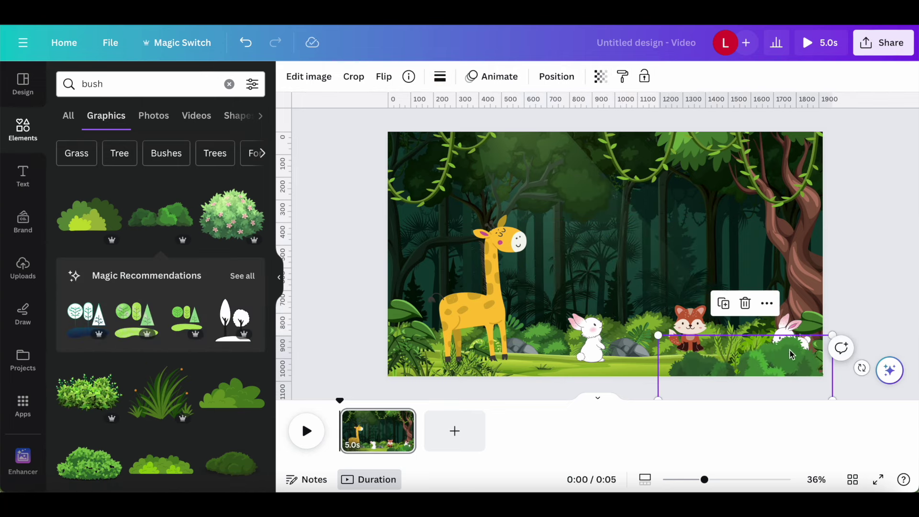
{"action": "left_click_drag", "start_coordinate": [832, 336], "coordinate": [835, 335]}
Step: Add the bright leafy bush graphic and place it over the giraffe's feet in the scene's lower-left corner
{"action": "scroll", "coordinate": [185, 331], "scroll_direction": "down", "scroll_amount": 3}
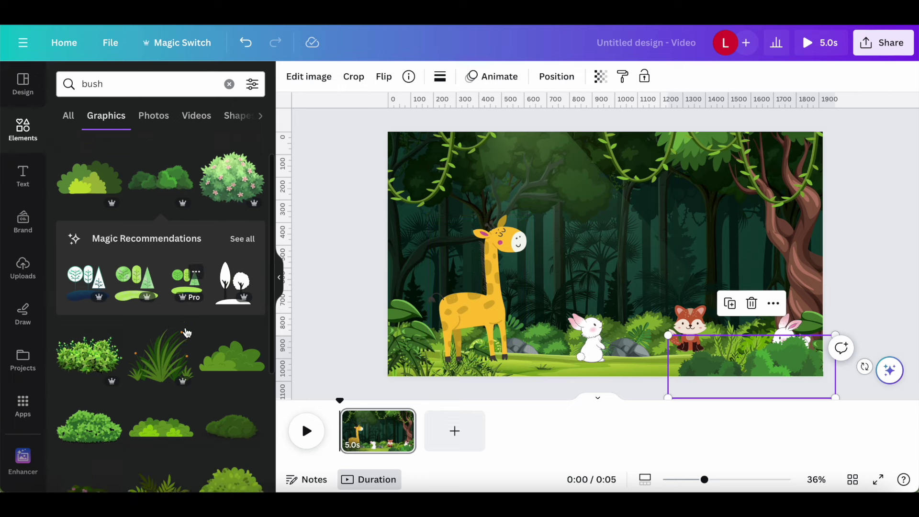
{"action": "left_click", "coordinate": [88, 321]}
{"action": "left_click_drag", "start_coordinate": [776, 154], "coordinate": [595, 260]}
{"action": "left_click_drag", "start_coordinate": [508, 320], "coordinate": [468, 383]}
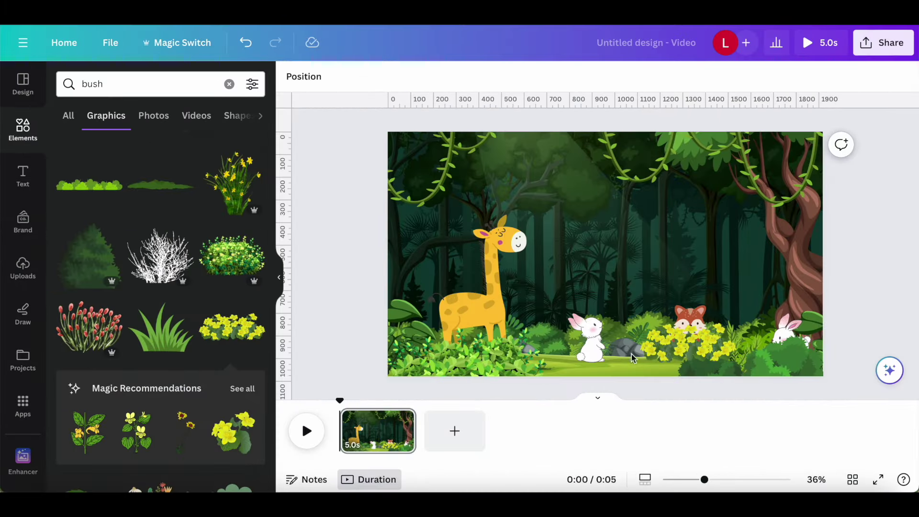
Step: Extend the page duration to 10.0 seconds
{"action": "left_click_drag", "start_coordinate": [414, 431], "coordinate": [492, 428]}
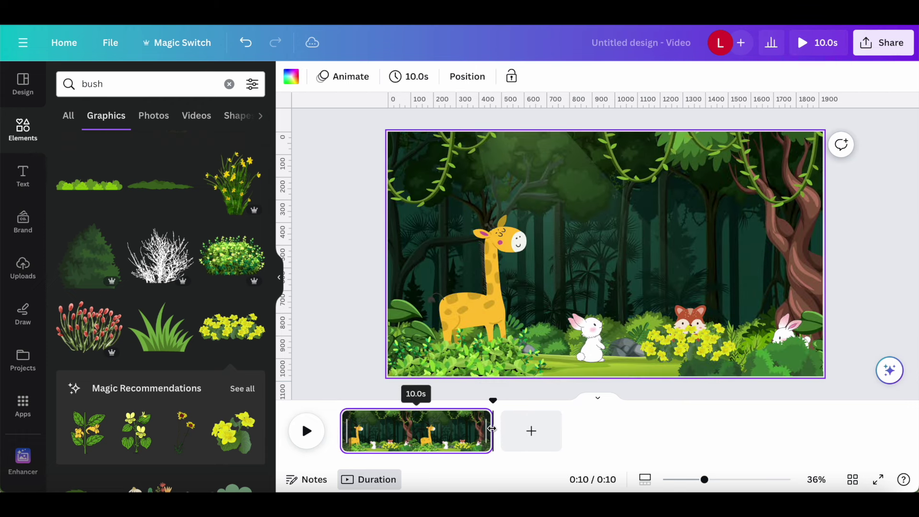
Step: Duplicate the upright rabbit in the middle and place a horizontally flipped copy beside the giraffe
{"action": "left_click", "coordinate": [590, 339]}
{"action": "left_click_drag", "start_coordinate": [590, 340], "coordinate": [602, 341]}
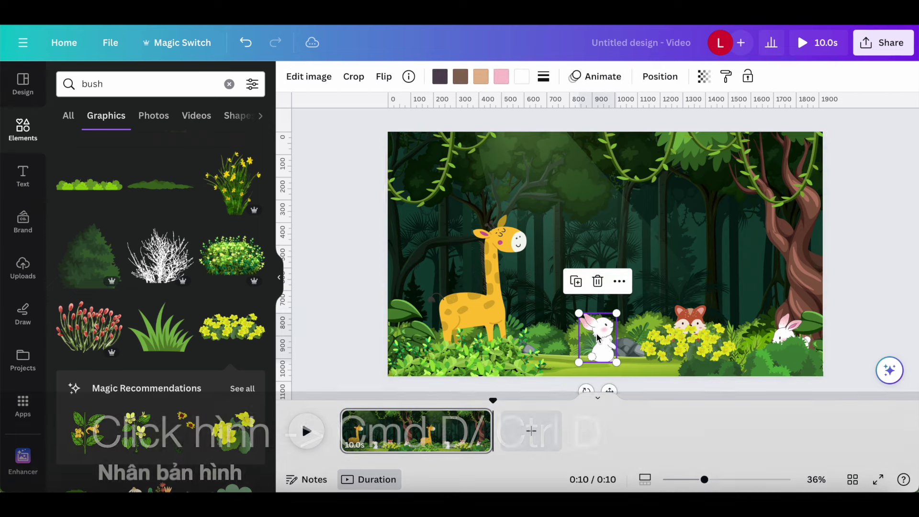
{"action": "key", "text": "ctrl+d"}
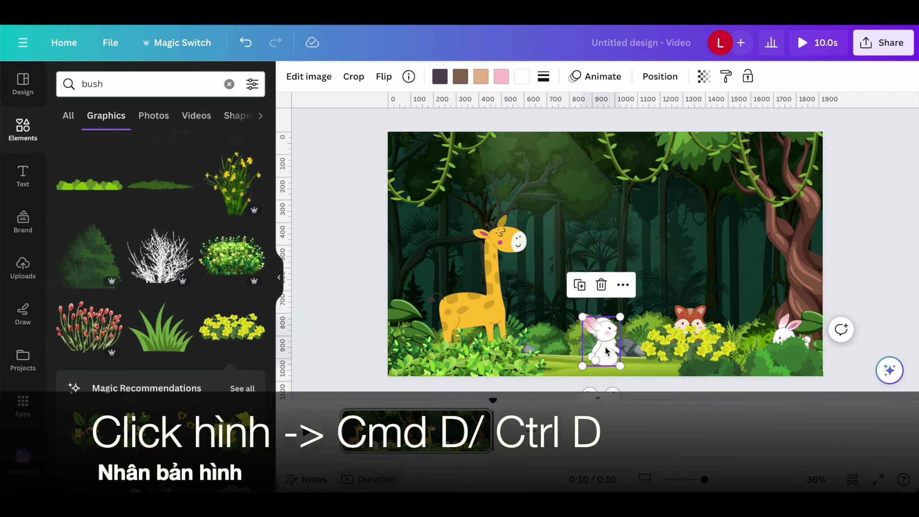
{"action": "left_click_drag", "start_coordinate": [602, 351], "coordinate": [533, 346]}
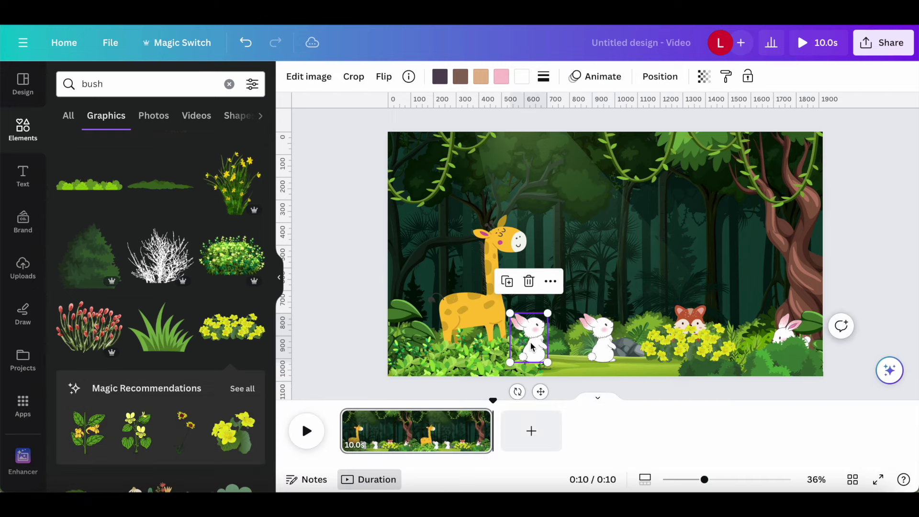
{"action": "left_click", "coordinate": [385, 78]}
{"action": "left_click", "coordinate": [405, 111]}
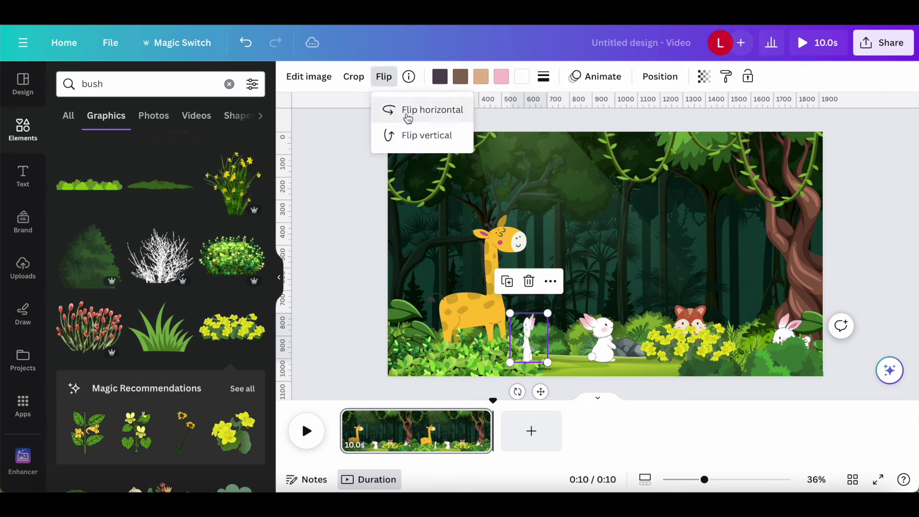
Step: Rearrange the two middle rabbits, with the flipped one on the grass and the right-facing one above it to the right
{"action": "left_click_drag", "start_coordinate": [525, 337], "coordinate": [621, 297]}
{"action": "left_click", "coordinate": [606, 344]}
{"action": "left_click", "coordinate": [565, 338]}
{"action": "left_click_drag", "start_coordinate": [565, 337], "coordinate": [586, 337]}
{"action": "left_click_drag", "start_coordinate": [617, 294], "coordinate": [627, 294]}
{"action": "left_click", "coordinate": [580, 343]}
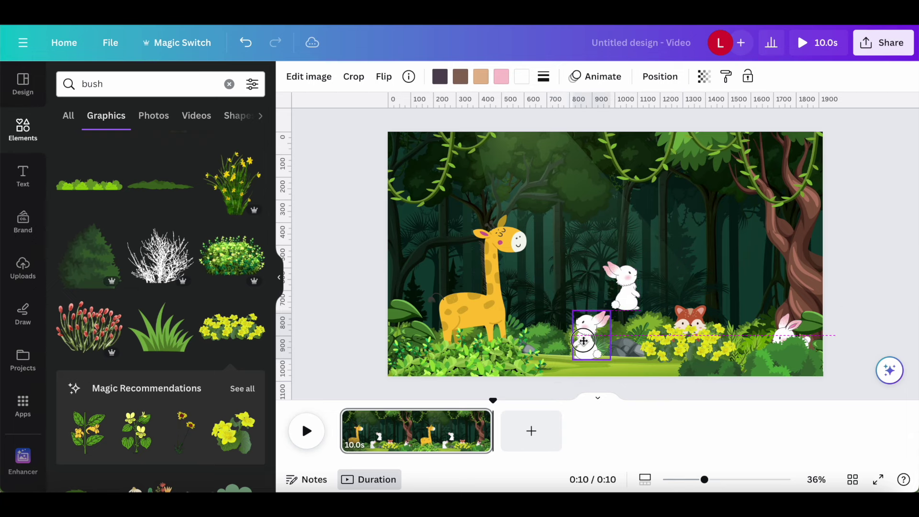
{"action": "left_click", "coordinate": [736, 243]}
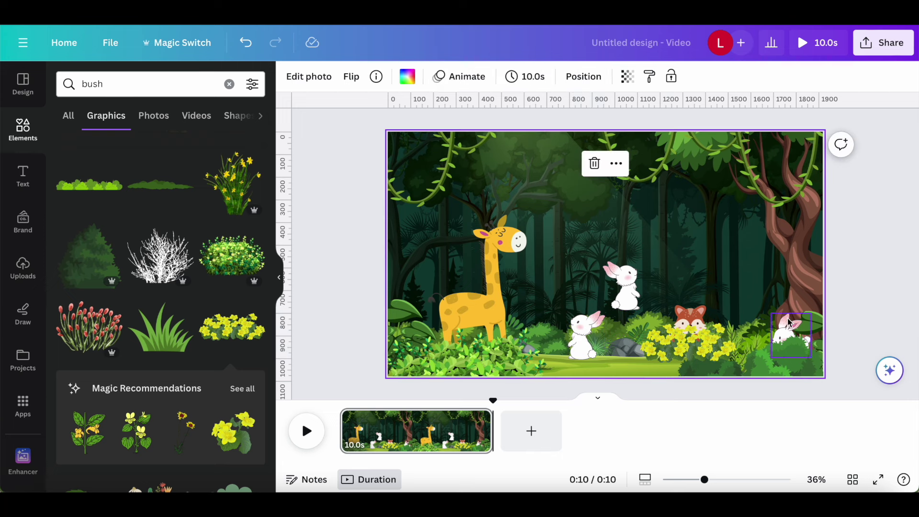
Step: Create a custom path animation that moves the rabbit behind the right-hand bushes leftward to the middle of the scene
{"action": "left_click", "coordinate": [793, 332]}
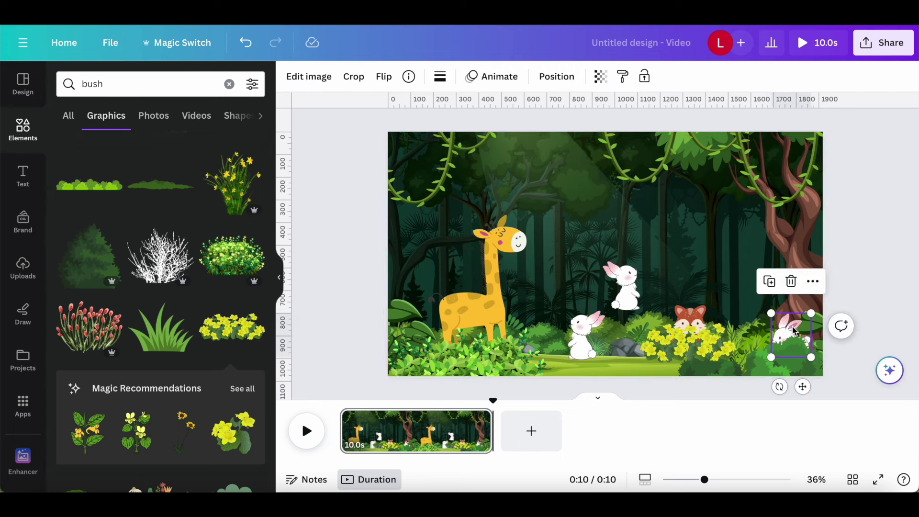
{"action": "left_click", "coordinate": [499, 77]}
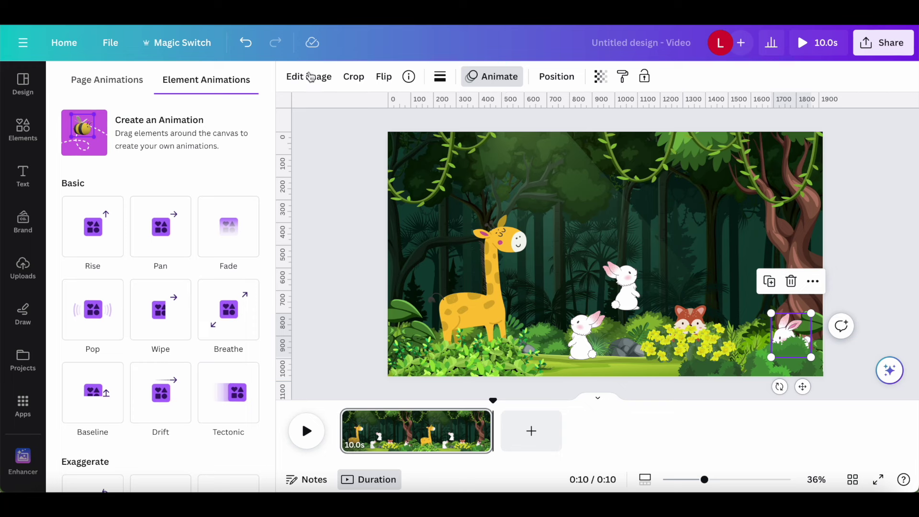
{"action": "left_click", "coordinate": [162, 152]}
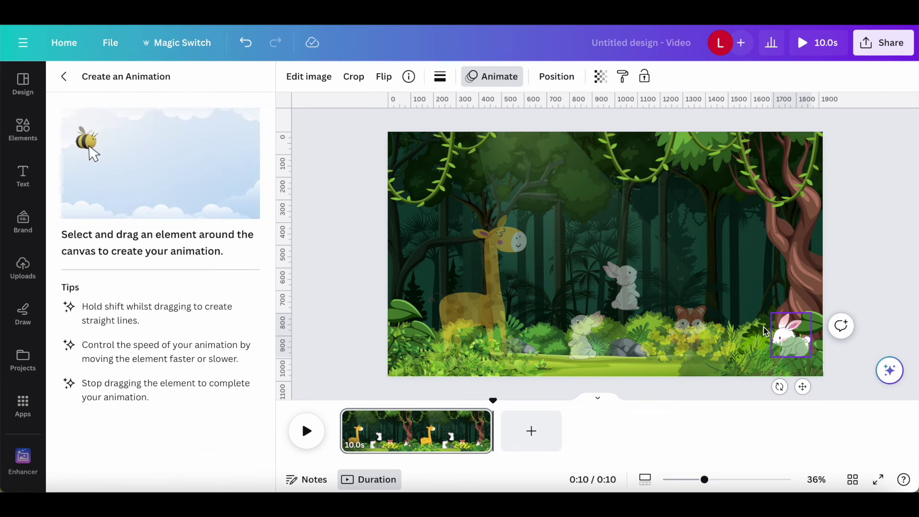
{"action": "left_click_drag", "start_coordinate": [790, 336], "coordinate": [593, 343]}
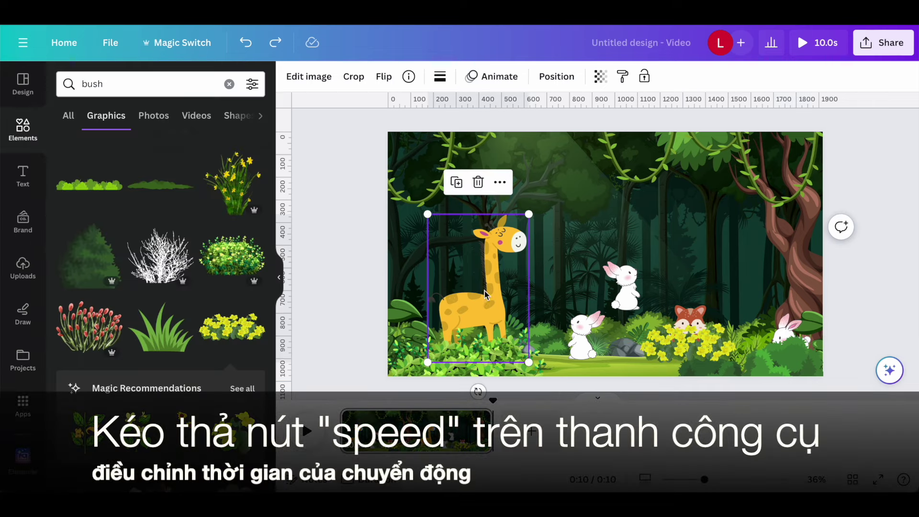
Step: Move the giraffe partly off the page's left edge and create a custom path animation that walks it right into the scene
{"action": "left_click_drag", "start_coordinate": [494, 291], "coordinate": [404, 294]}
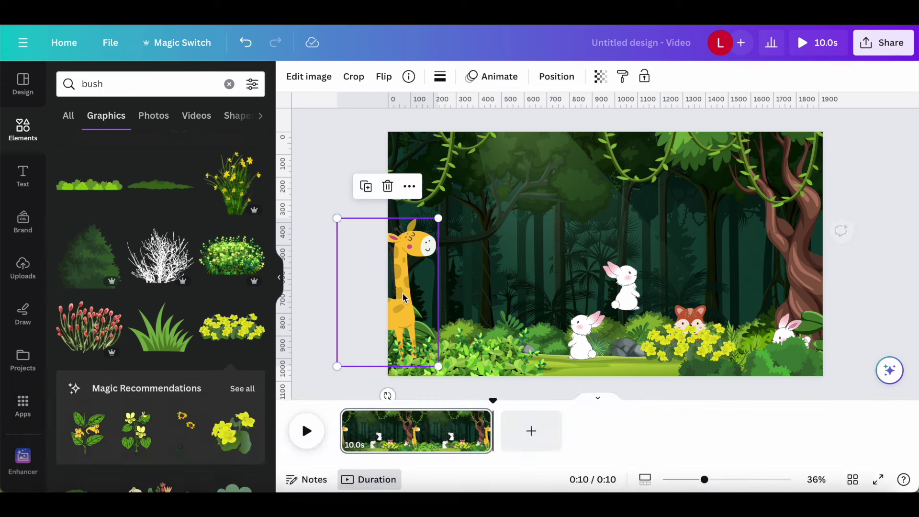
{"action": "left_click", "coordinate": [344, 191]}
{"action": "left_click", "coordinate": [391, 239]}
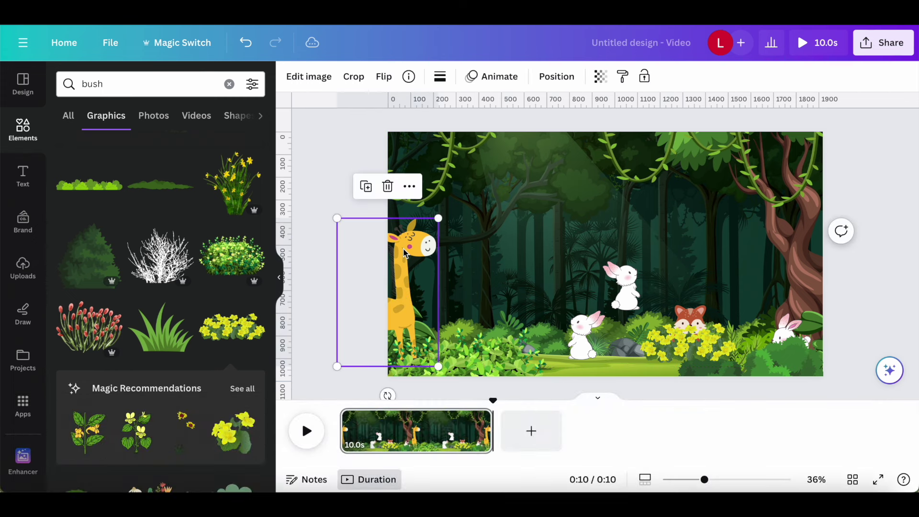
{"action": "left_click", "coordinate": [500, 77]}
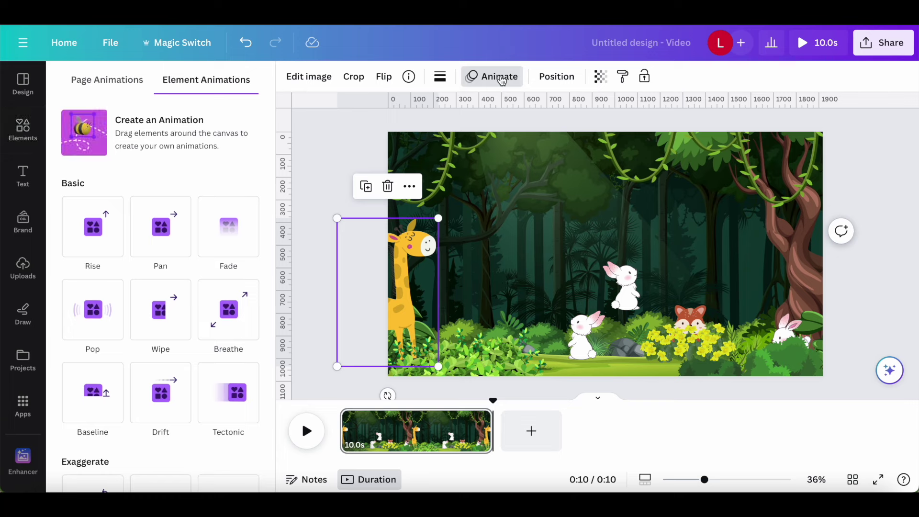
{"action": "left_click", "coordinate": [111, 135]}
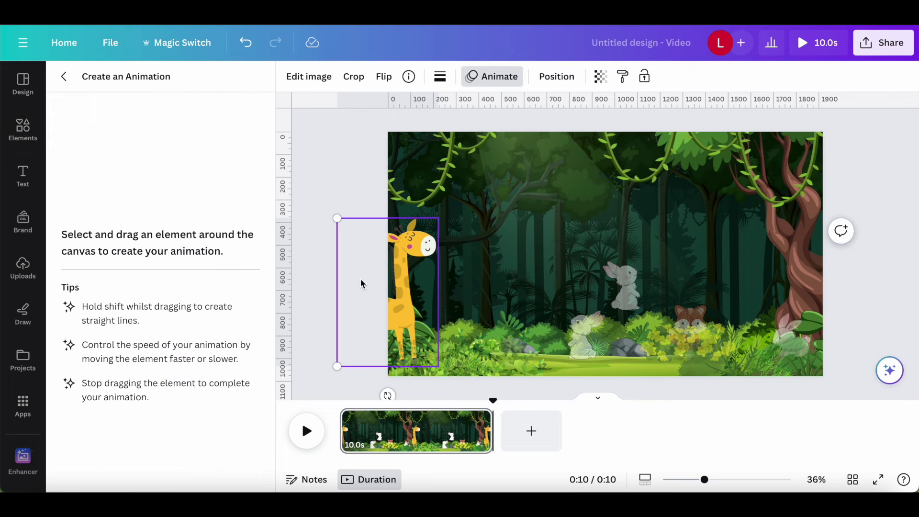
{"action": "left_click_drag", "start_coordinate": [398, 328], "coordinate": [532, 328]}
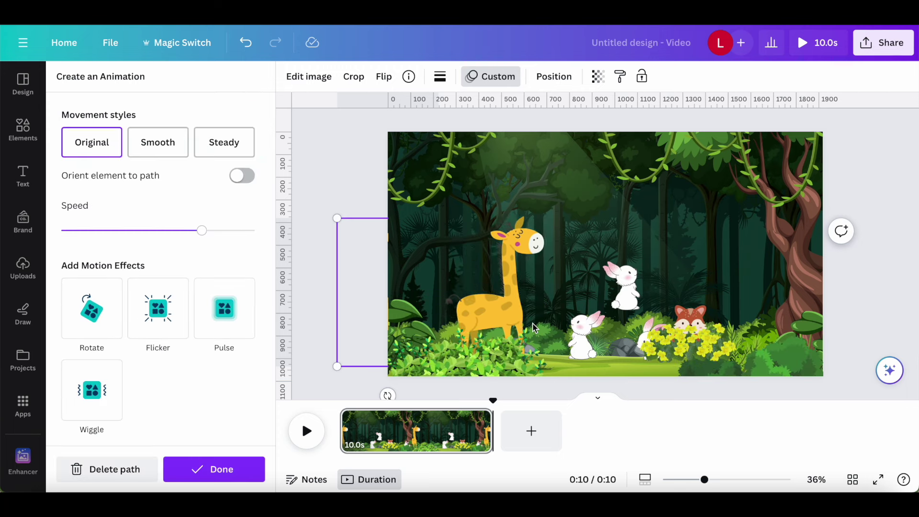
Step: Show the giraffe's element timing on the timeline
{"action": "left_click", "coordinate": [401, 284]}
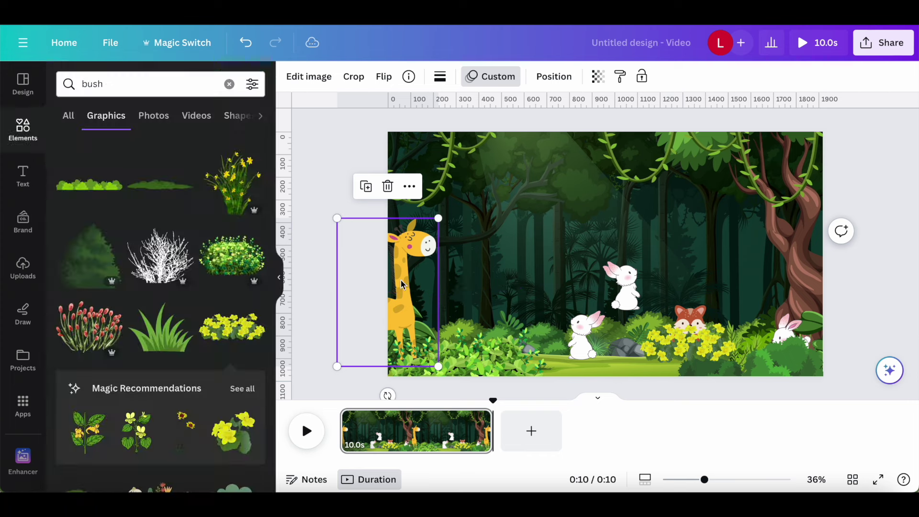
{"action": "left_click", "coordinate": [410, 186]}
{"action": "left_click", "coordinate": [471, 321]}
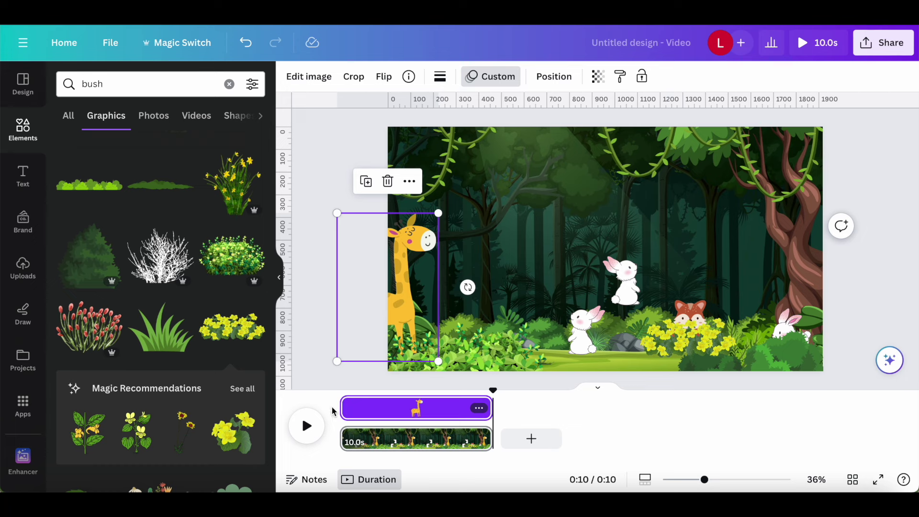
{"action": "mouse_move", "coordinate": [495, 390]}
{"action": "left_mouse_down"}
{"action": "mouse_move", "coordinate": [456, 386]}
{"action": "mouse_move", "coordinate": [505, 397]}
{"action": "left_mouse_up"}
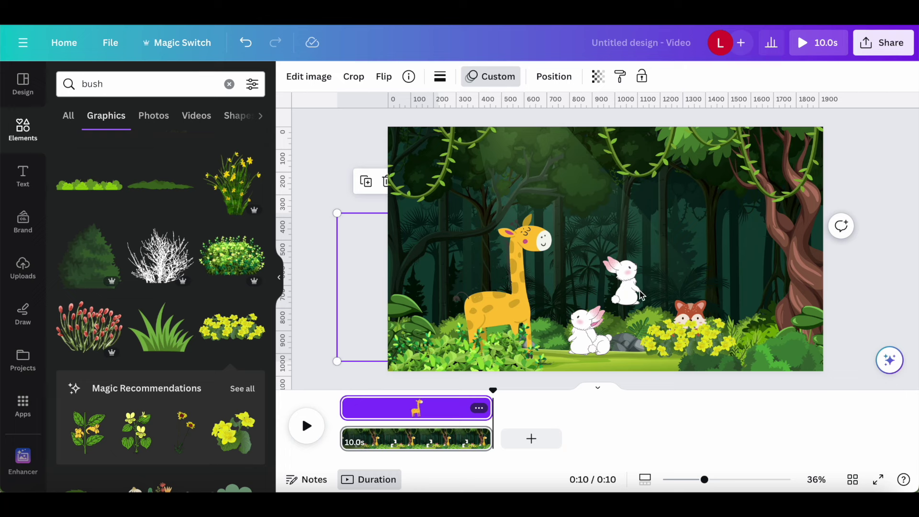
Step: Trim the timing of the rabbit that moves out from the right-hand bushes so it ends at about 0:03
{"action": "left_click", "coordinate": [594, 343]}
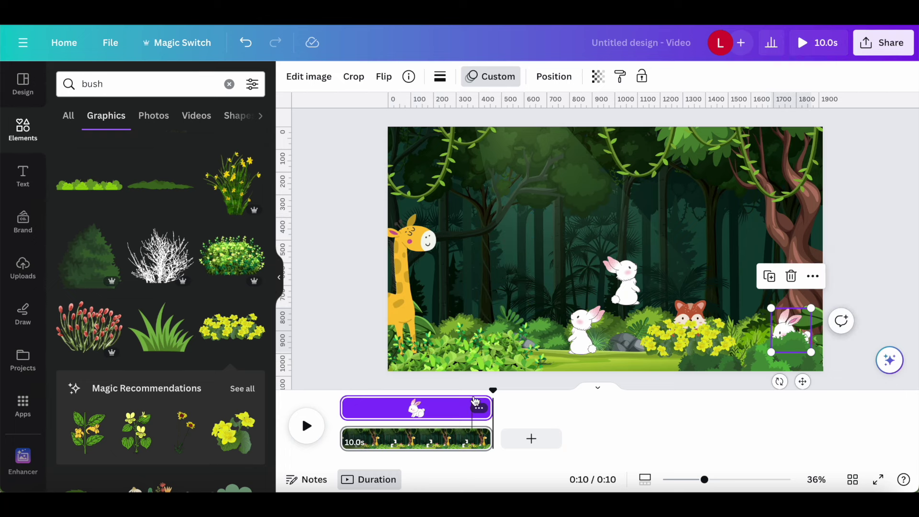
{"action": "left_click_drag", "start_coordinate": [491, 403], "coordinate": [422, 406]}
{"action": "left_click_drag", "start_coordinate": [493, 389], "coordinate": [412, 387]}
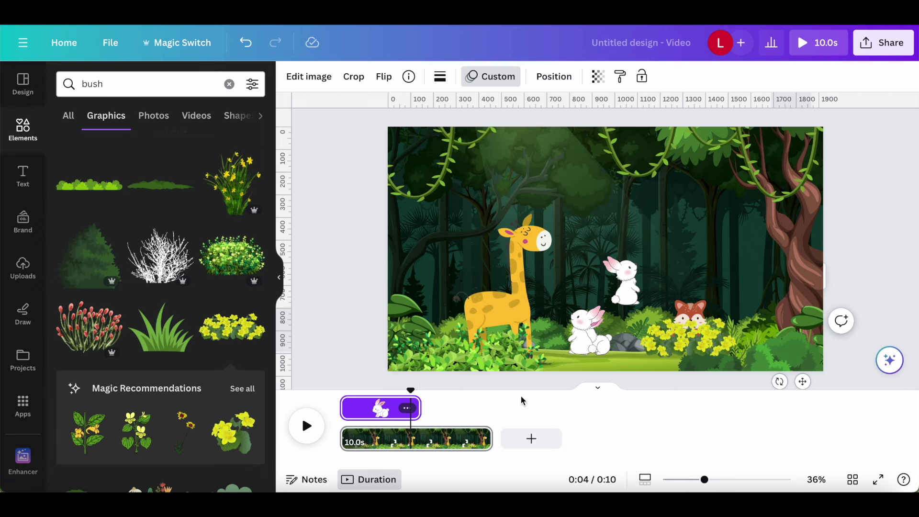
{"action": "left_click_drag", "start_coordinate": [414, 387], "coordinate": [389, 415]}
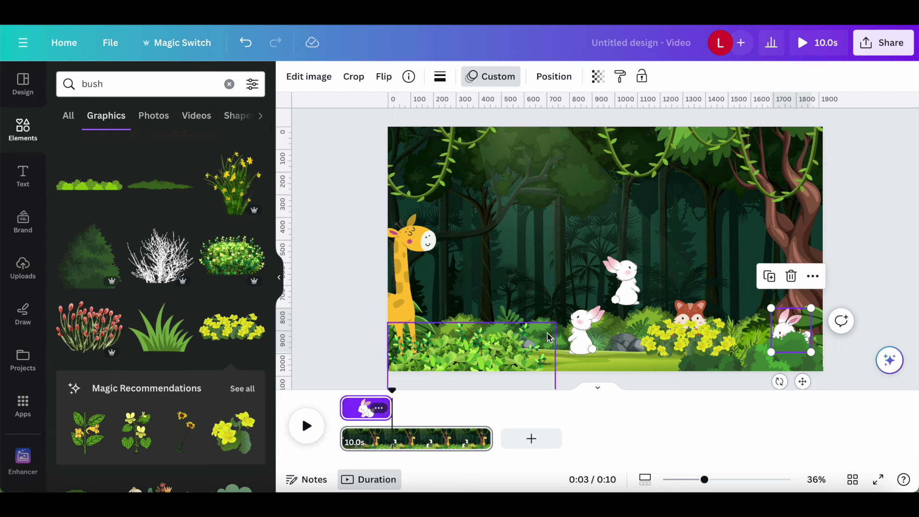
Step: Trim the timing of the upright rabbit on the grass so it starts at about 0:03, and preview the scene
{"action": "left_click", "coordinate": [597, 345]}
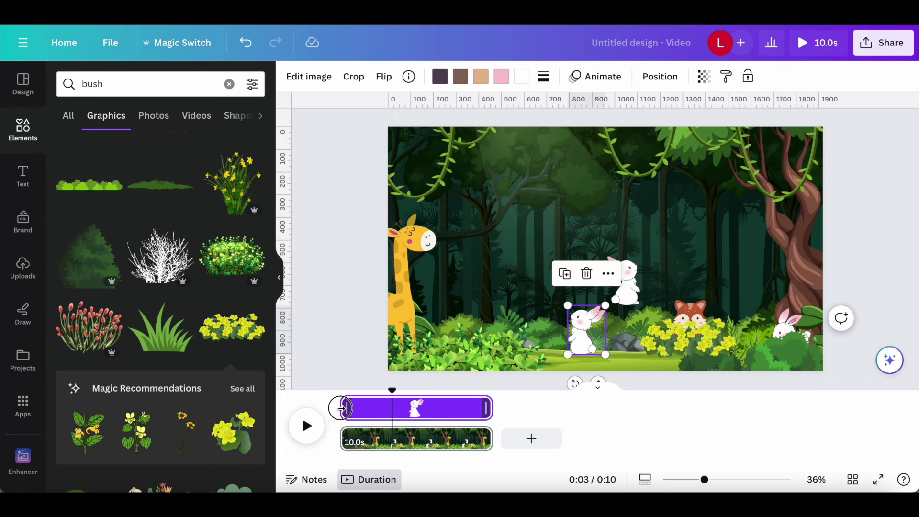
{"action": "left_click_drag", "start_coordinate": [341, 408], "coordinate": [395, 411]}
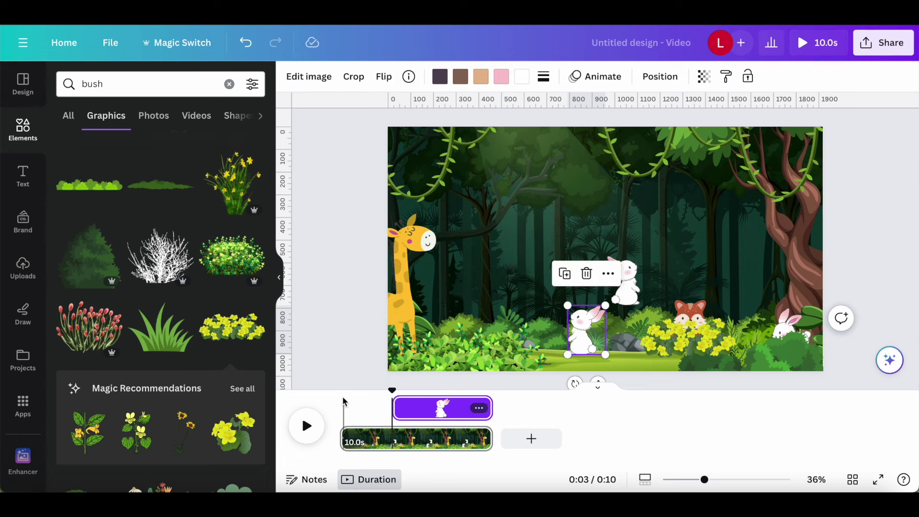
{"action": "left_click", "coordinate": [307, 426]}
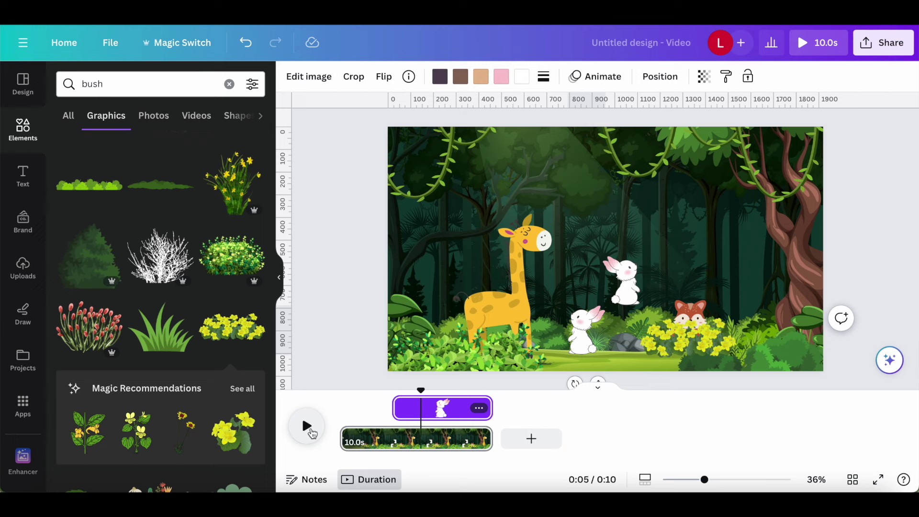
Step: Apply a Fade animation on enter to the upright rabbit on the grass, lower its speed setting, and preview it
{"action": "left_click", "coordinate": [582, 333]}
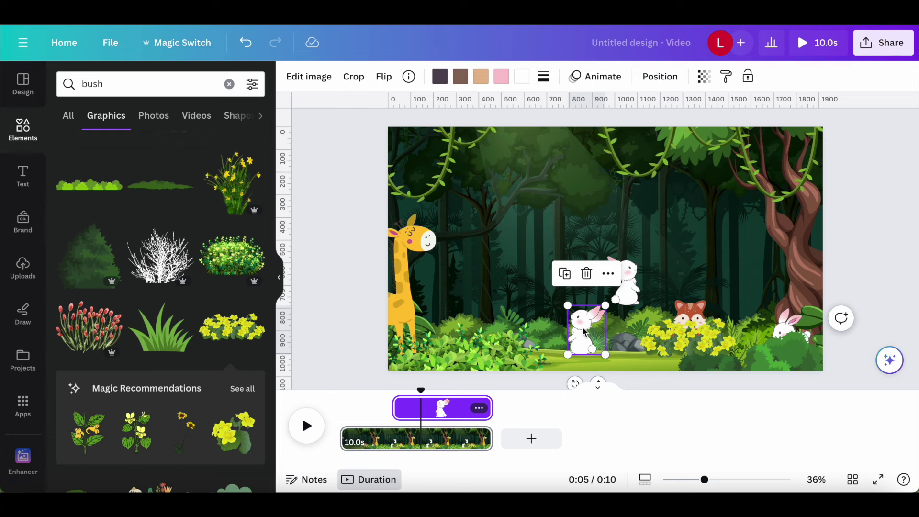
{"action": "left_click", "coordinate": [611, 78]}
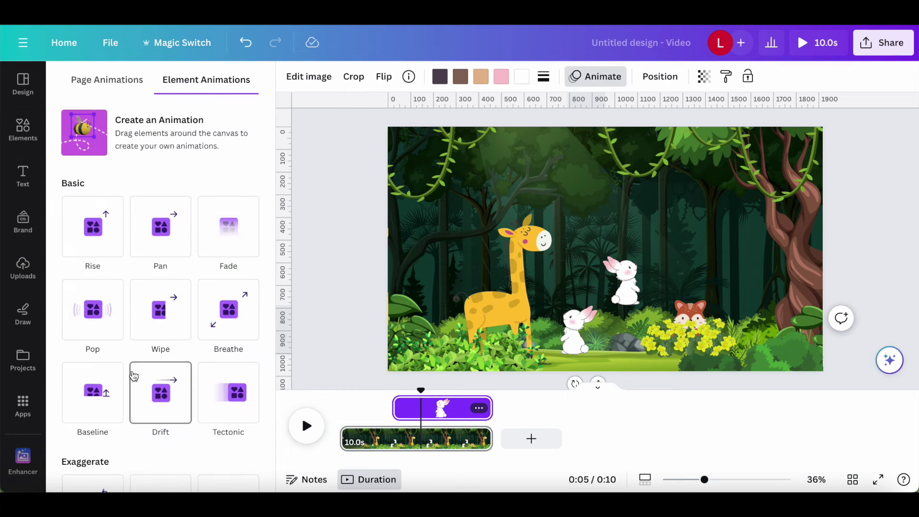
{"action": "scroll", "coordinate": [139, 349], "scroll_direction": "down", "scroll_amount": 3}
{"action": "left_click", "coordinate": [223, 176]}
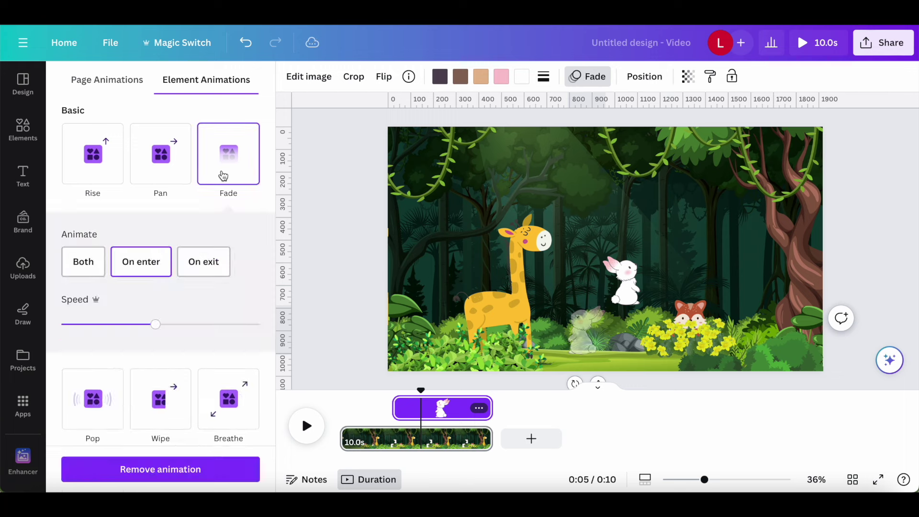
{"action": "left_click_drag", "start_coordinate": [132, 331], "coordinate": [89, 333]}
{"action": "left_click_drag", "start_coordinate": [421, 391], "coordinate": [384, 394]}
{"action": "left_click", "coordinate": [309, 432]}
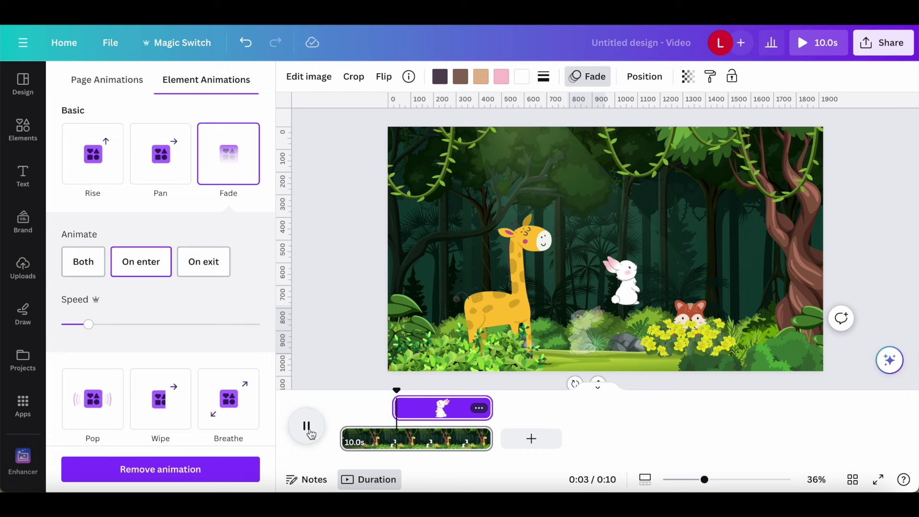
{"action": "left_click", "coordinate": [310, 434]}
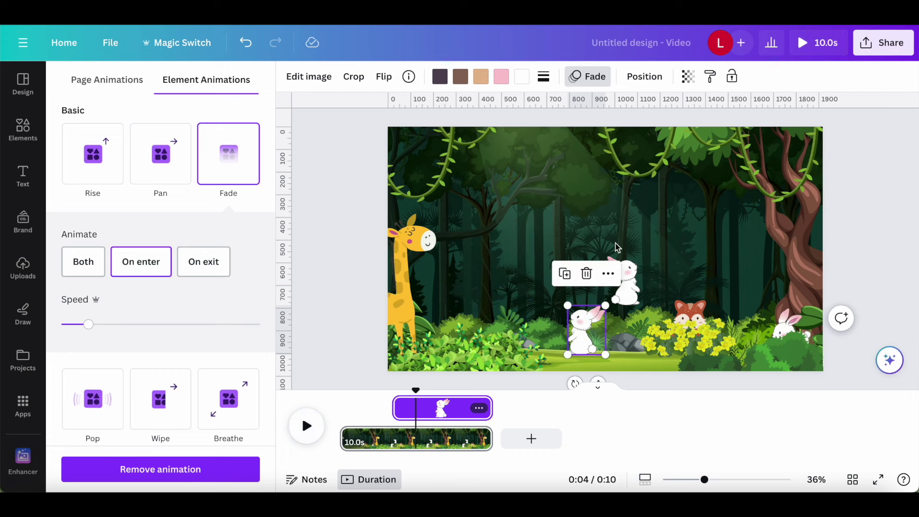
Step: Move the upper right-facing rabbit up and to the right, above the fox
{"action": "left_click", "coordinate": [624, 280]}
{"action": "left_click_drag", "start_coordinate": [624, 280], "coordinate": [681, 247]}
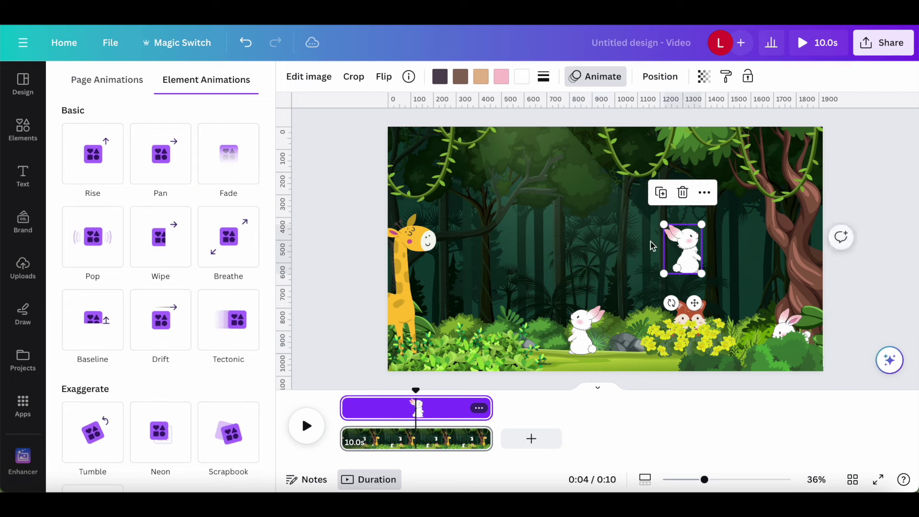
{"action": "left_click", "coordinate": [578, 204]}
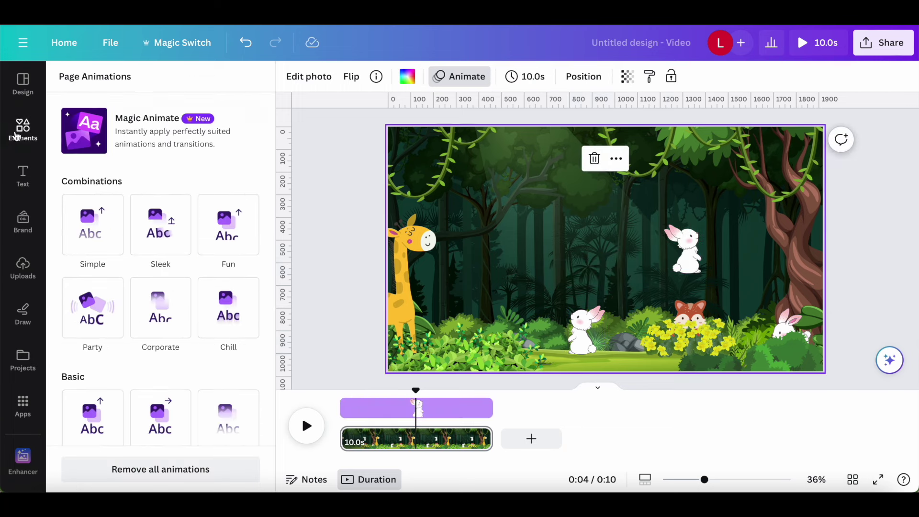
Step: Search the elements library for "talk" and show only graphics
{"action": "left_click", "coordinate": [16, 135]}
{"action": "left_click", "coordinate": [216, 85]}
{"action": "type", "text": "t"}
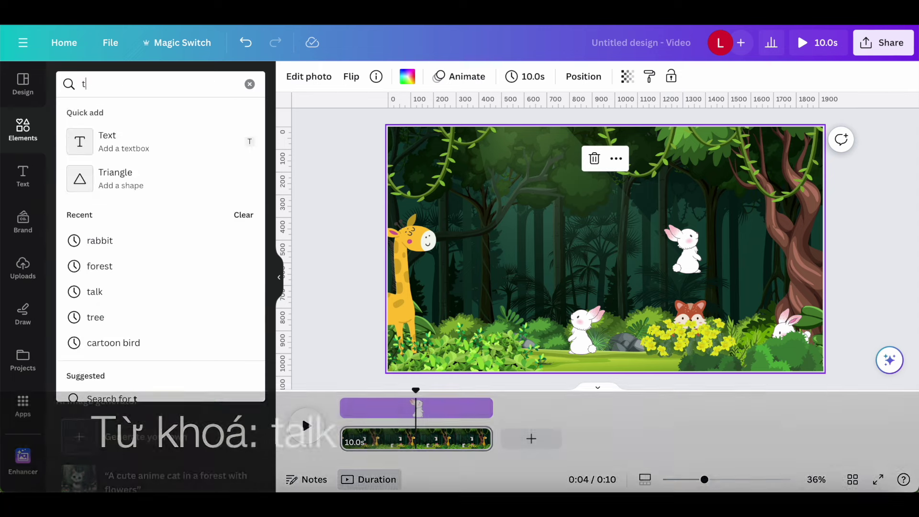
{"action": "type", "text": "alk"}
{"action": "key", "text": "Return"}
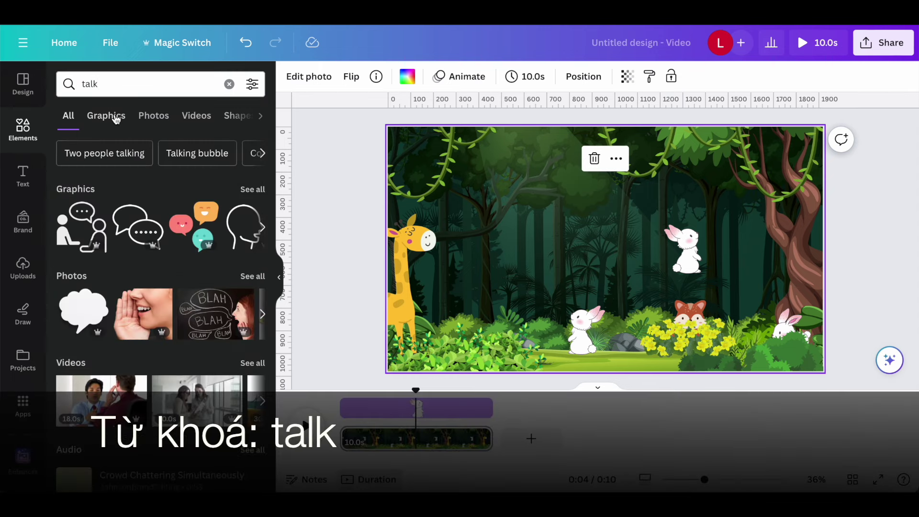
{"action": "left_click", "coordinate": [107, 116]}
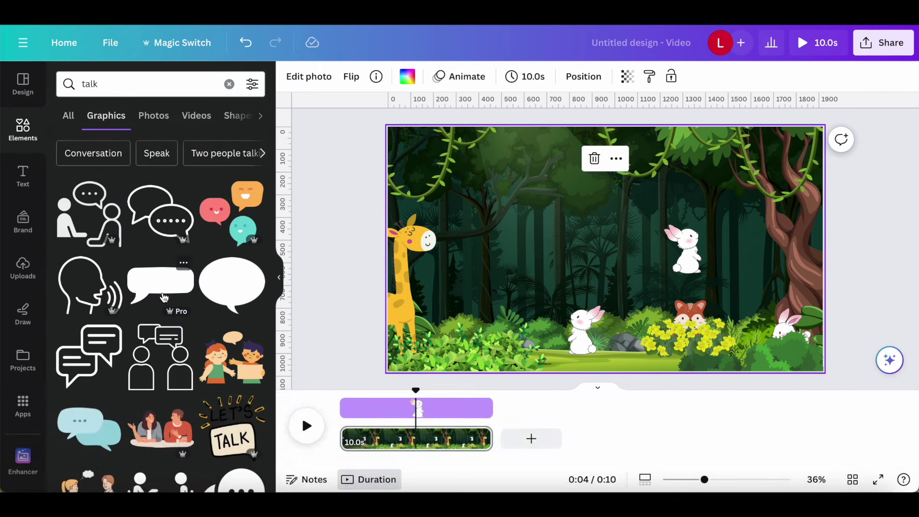
Step: Add the white rounded-rectangle speech bubble, shrink it above the rabbit on the grass, and shift the upper rabbit farther right
{"action": "left_click", "coordinate": [163, 296]}
{"action": "left_click_drag", "start_coordinate": [698, 199], "coordinate": [587, 228]}
{"action": "left_click_drag", "start_coordinate": [560, 271], "coordinate": [633, 280]}
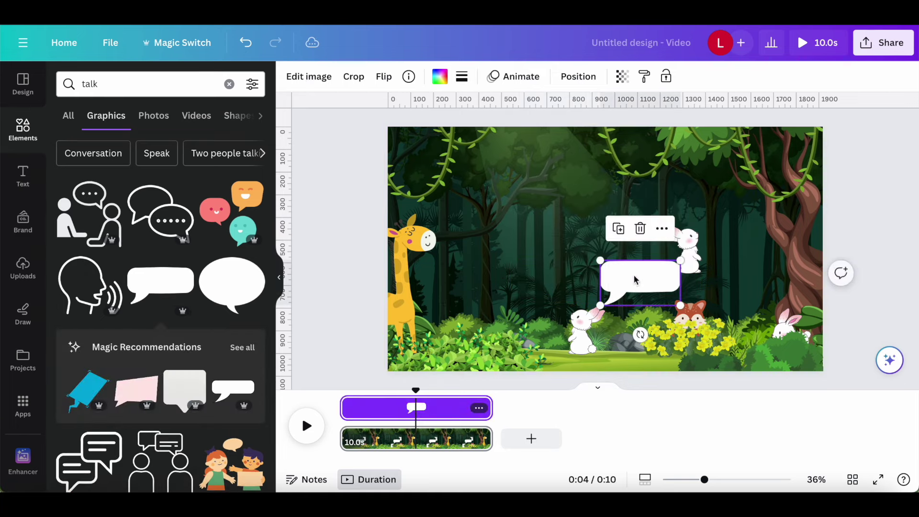
{"action": "left_click", "coordinate": [554, 226]}
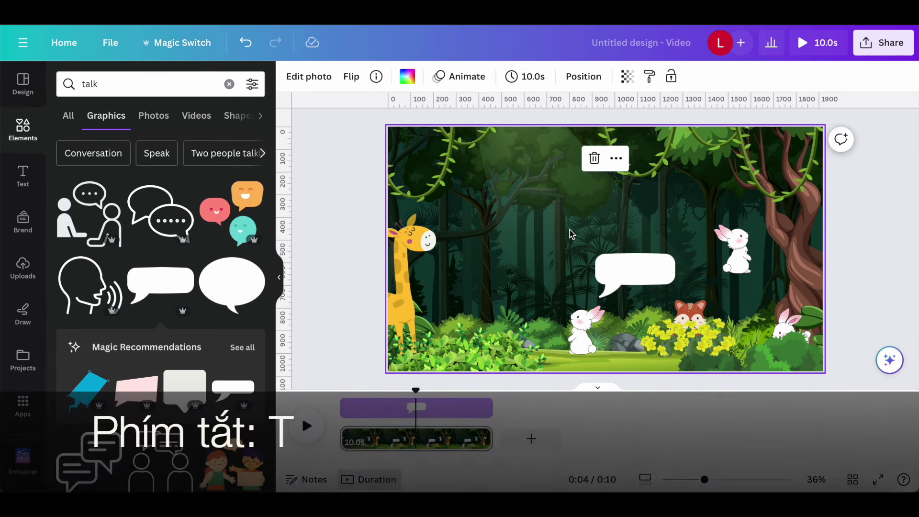
Step: Add a text box reading "Chào anh Hươu" near the speech bubble
{"action": "type", "text": "tChào anh Hwou"}
{"action": "key", "text": "BackSpace"}
{"action": "key", "text": "BackSpace"}
{"action": "left_click", "coordinate": [613, 228]}
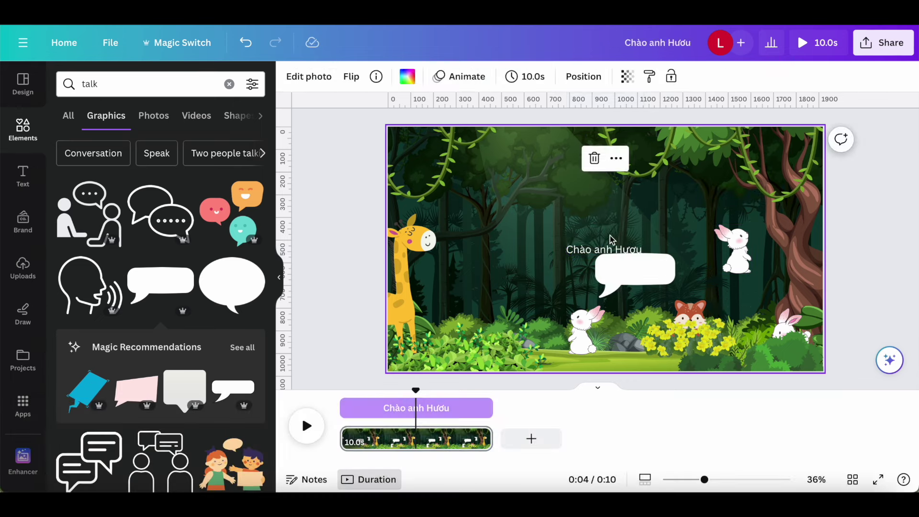
Step: Format the "Chào anh Hươu" text in dark brown Fira Sans Heavy Italic and place it inside the speech bubble
{"action": "left_click", "coordinate": [587, 233]}
{"action": "left_click", "coordinate": [469, 76]}
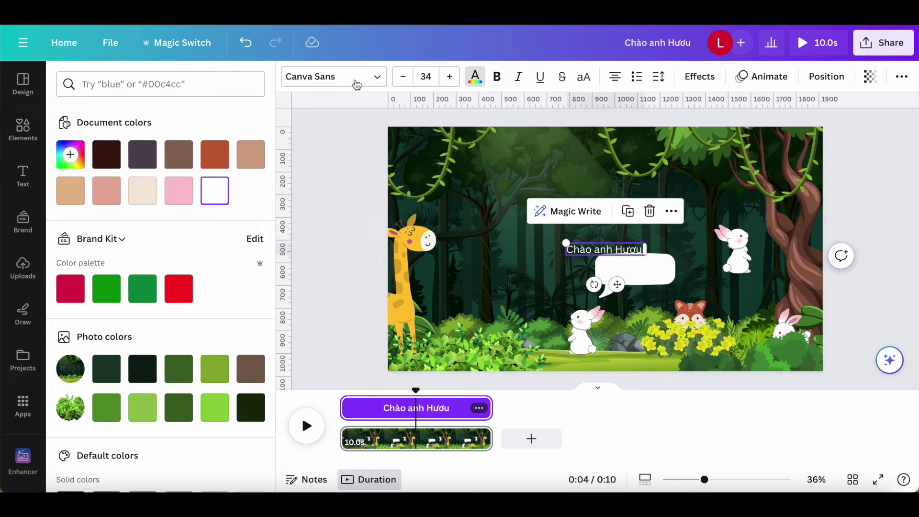
{"action": "left_click", "coordinate": [114, 152]}
{"action": "left_click", "coordinate": [365, 84]}
{"action": "scroll", "coordinate": [188, 330], "scroll_direction": "down", "scroll_amount": 6}
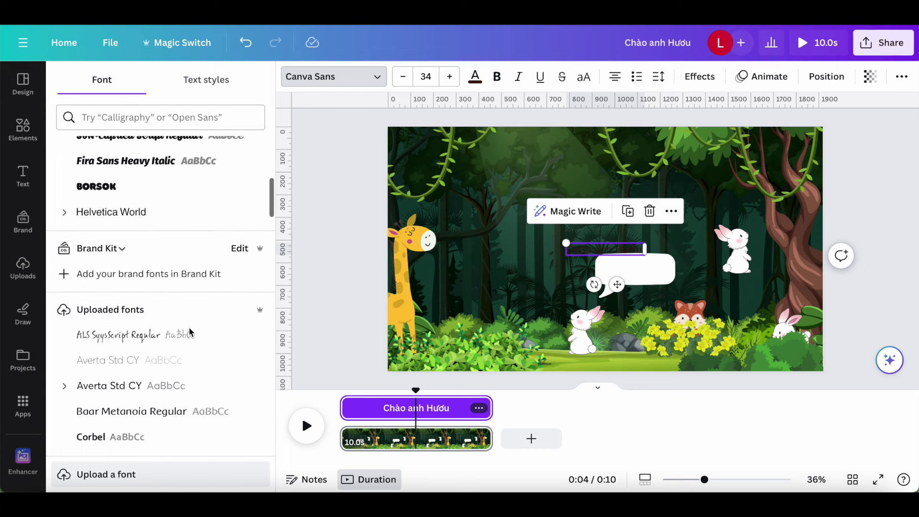
{"action": "scroll", "coordinate": [186, 312], "scroll_direction": "up", "scroll_amount": 2}
{"action": "left_click", "coordinate": [164, 252]}
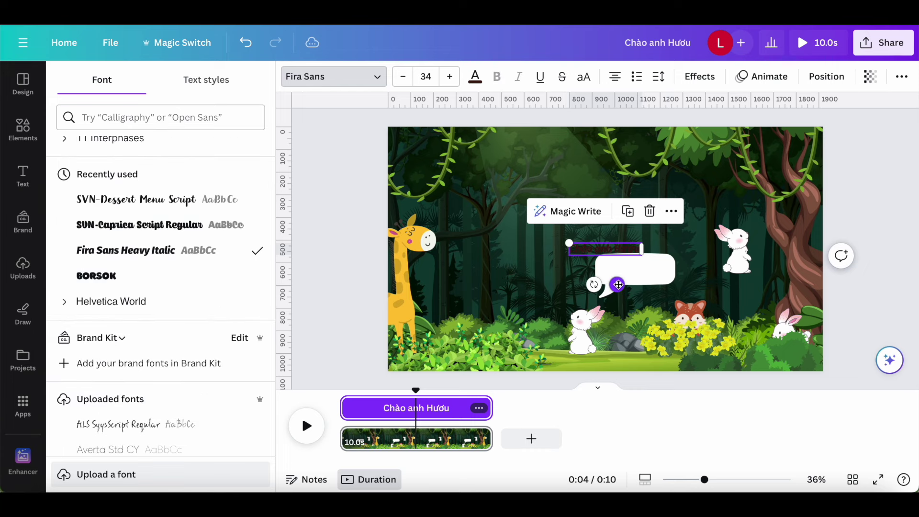
{"action": "left_click_drag", "start_coordinate": [619, 285], "coordinate": [650, 302]}
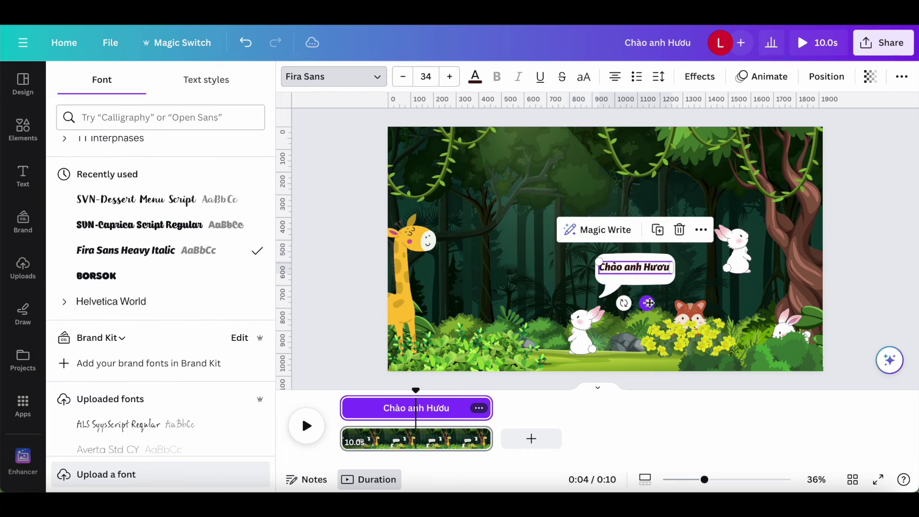
Step: Group the speech bubble with its text and trim the group's timing to a short interval starting at about 0:04
{"action": "left_click", "coordinate": [563, 277]}
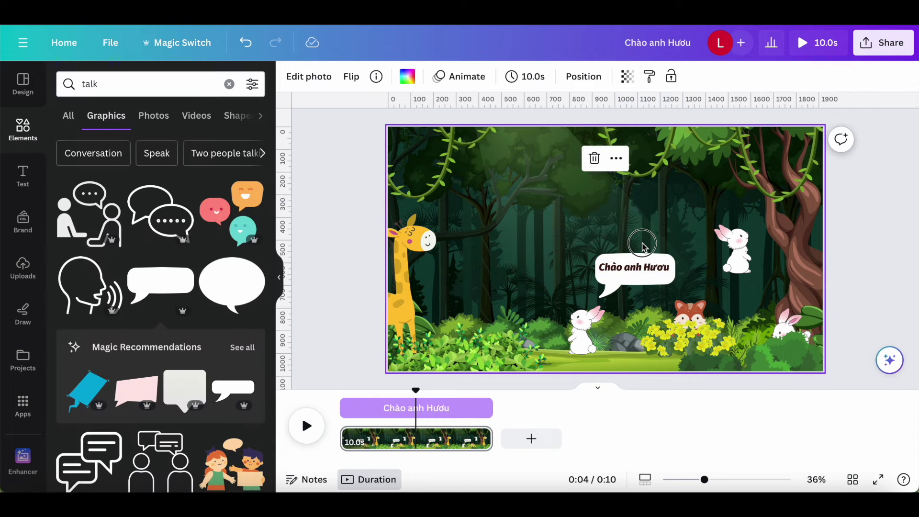
{"action": "left_click_drag", "start_coordinate": [643, 246], "coordinate": [647, 286]}
{"action": "left_click", "coordinate": [647, 221]}
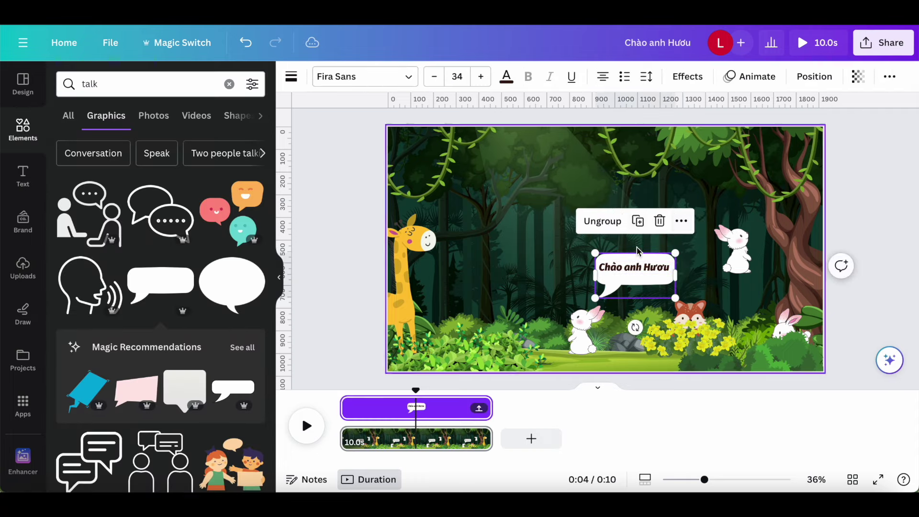
{"action": "left_click", "coordinate": [640, 245]}
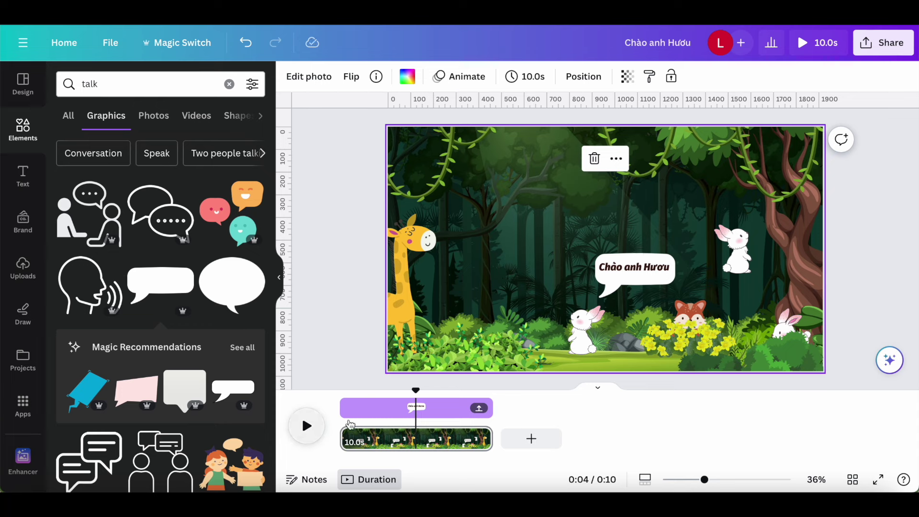
{"action": "left_click_drag", "start_coordinate": [347, 410], "coordinate": [416, 405]}
{"action": "left_click_drag", "start_coordinate": [486, 404], "coordinate": [420, 409]}
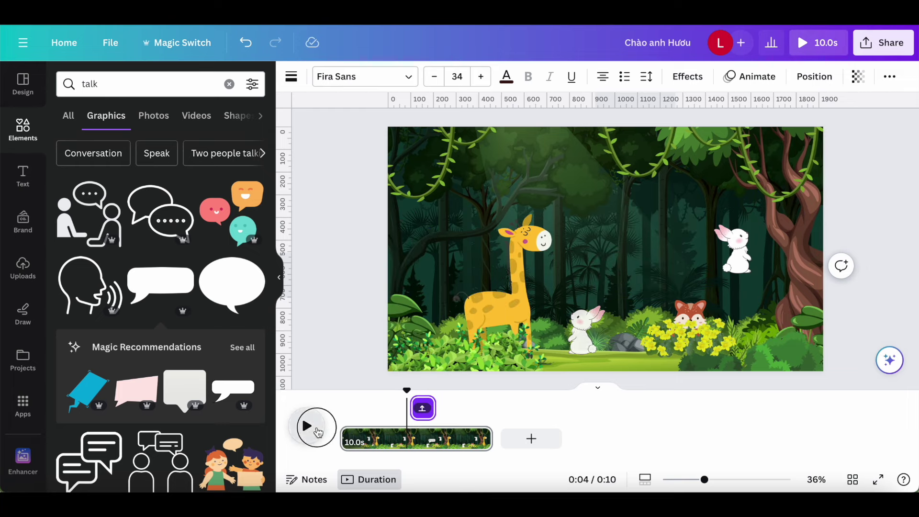
Step: Preview the "Chào anh Hươu" bubble and apply a Fade animation to the group on both enter and exit
{"action": "left_click", "coordinate": [309, 427]}
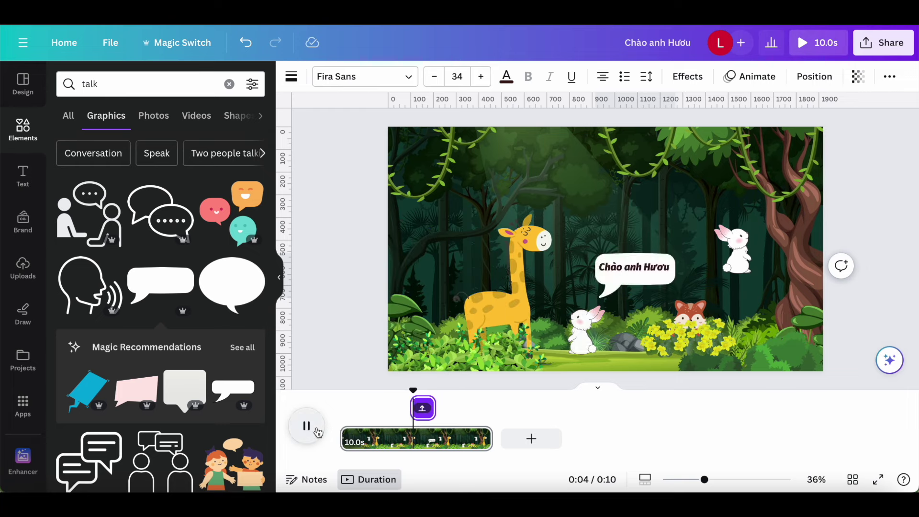
{"action": "left_click", "coordinate": [653, 293]}
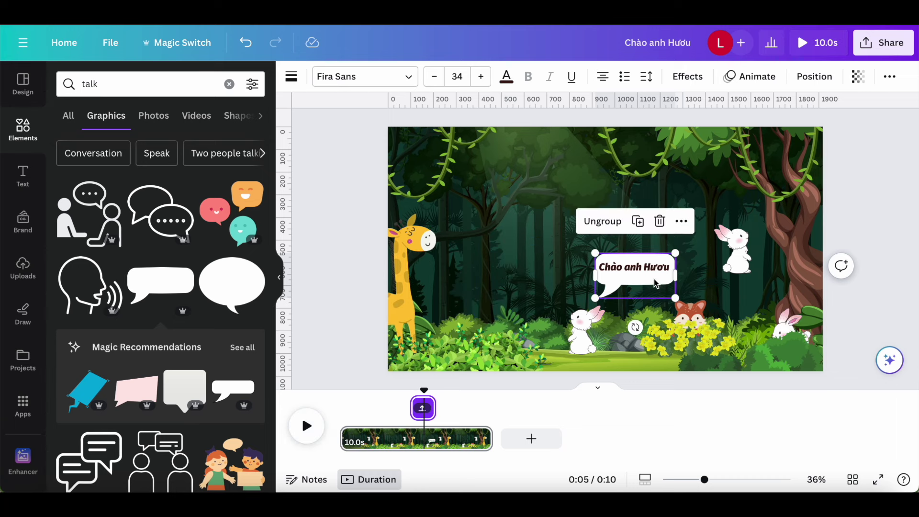
{"action": "left_click", "coordinate": [755, 82]}
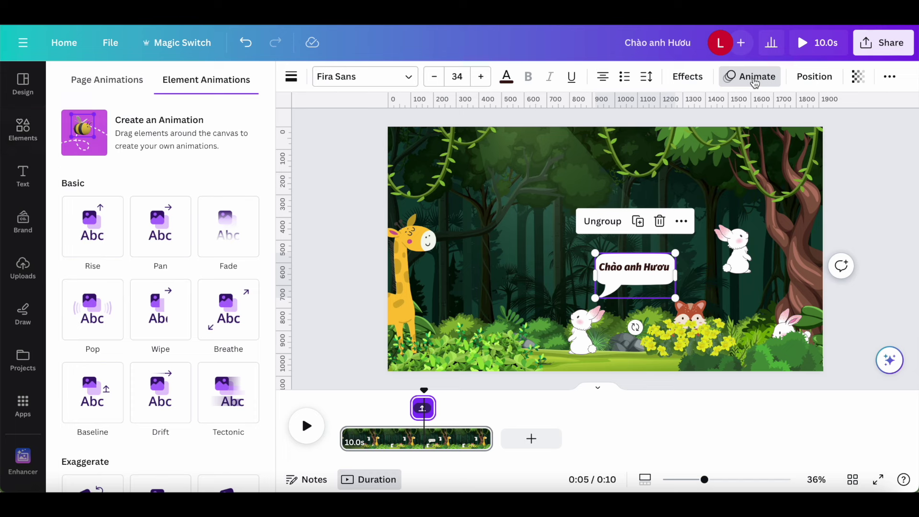
{"action": "left_click", "coordinate": [225, 240]}
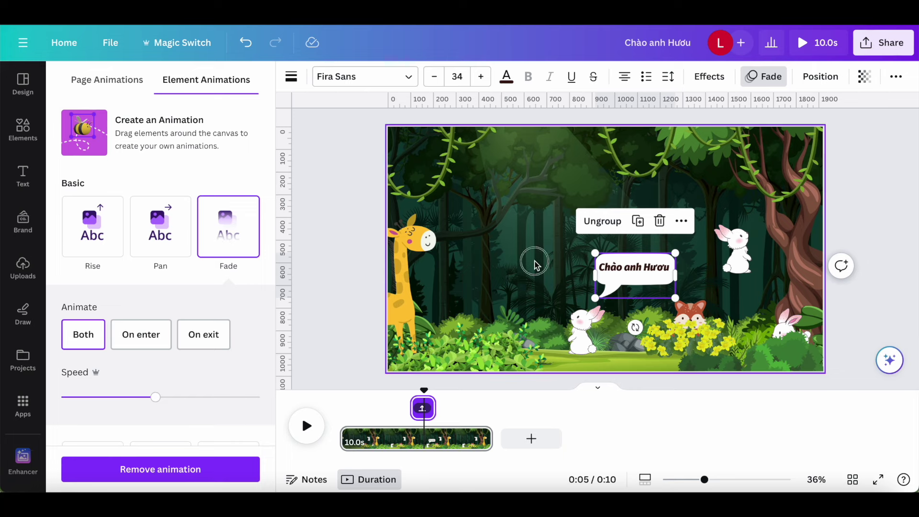
{"action": "left_click", "coordinate": [535, 263]}
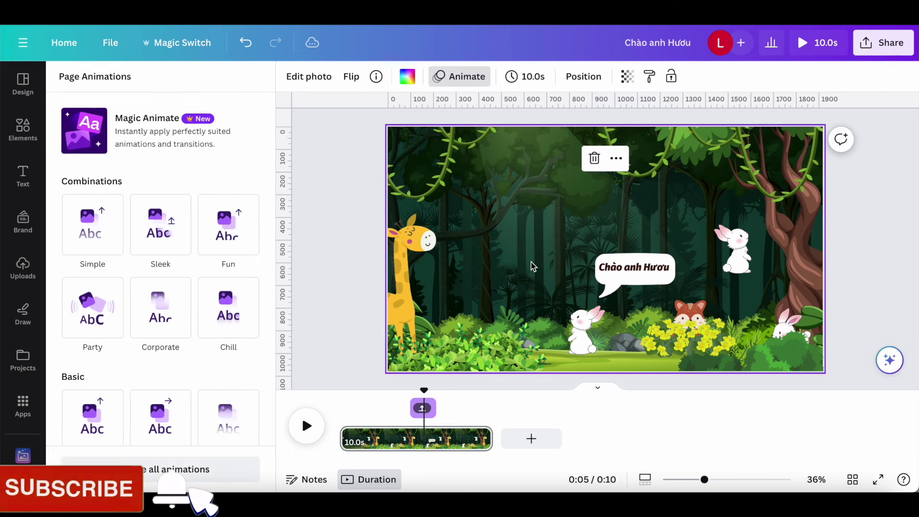
Step: Add a second white speech bubble, flip it horizontally and place it above the giraffe's head
{"action": "left_click", "coordinate": [27, 128]}
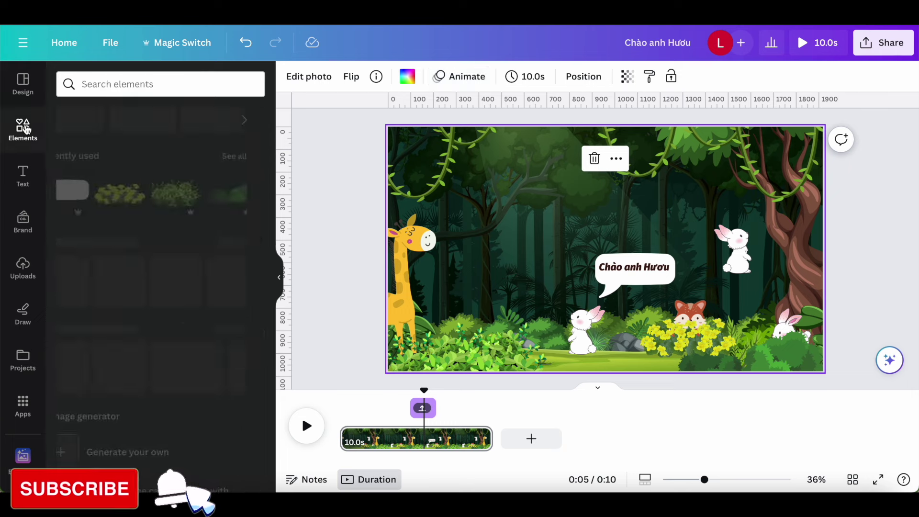
{"action": "left_click", "coordinate": [76, 197]}
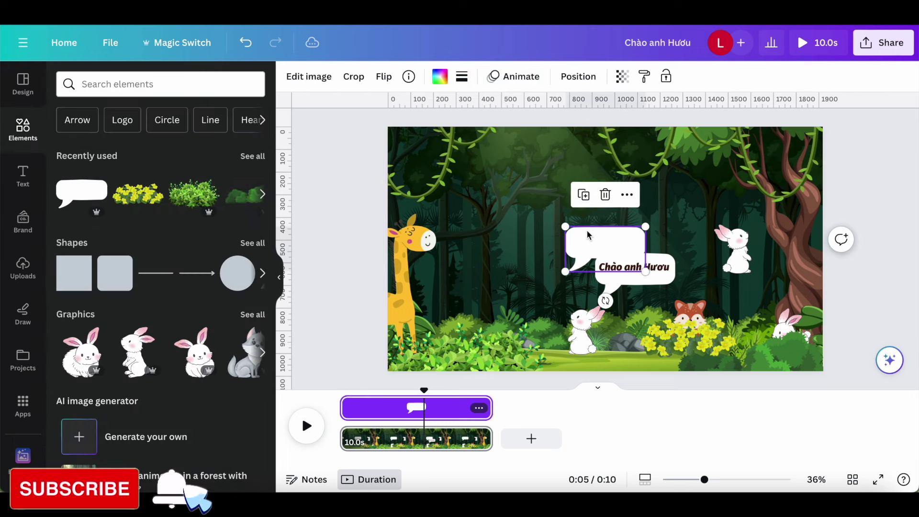
{"action": "left_click_drag", "start_coordinate": [594, 240], "coordinate": [527, 195]}
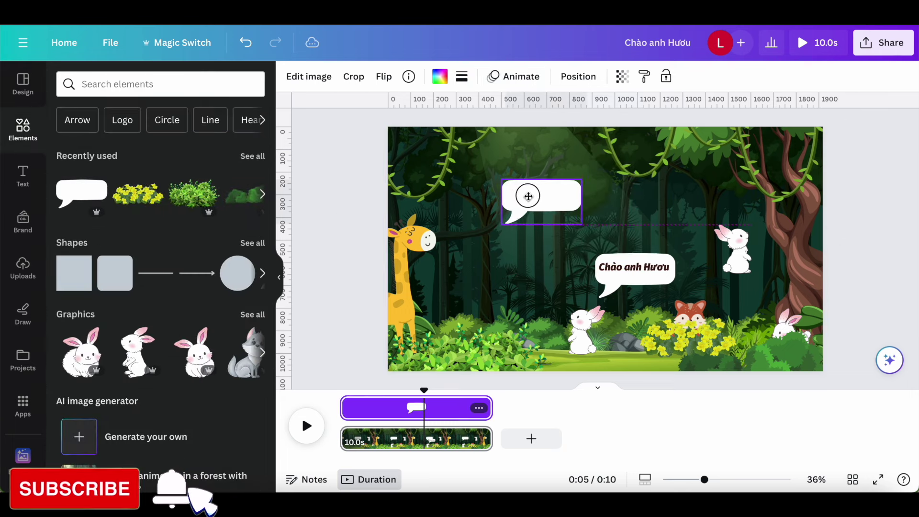
{"action": "left_click", "coordinate": [383, 76]}
{"action": "left_click", "coordinate": [412, 109]}
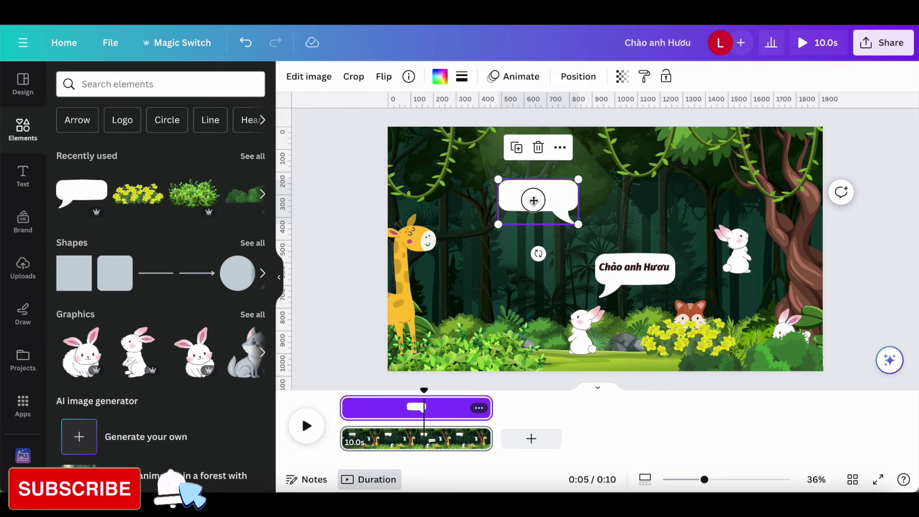
{"action": "left_click_drag", "start_coordinate": [540, 199], "coordinate": [500, 199]}
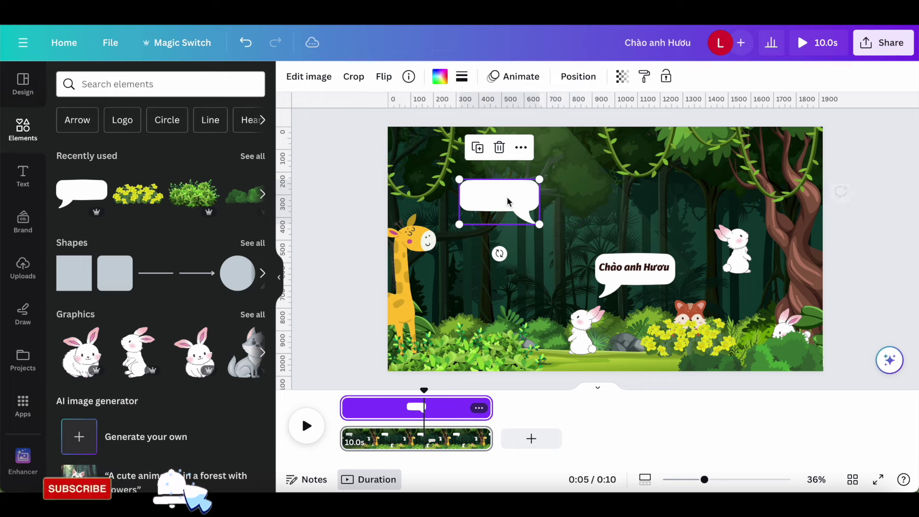
Step: Trim the giraffe's blank speech bubble so it starts at about 0:06, once the giraffe has stopped walking
{"action": "left_click", "coordinate": [417, 414]}
{"action": "left_click_drag", "start_coordinate": [417, 393], "coordinate": [443, 391]}
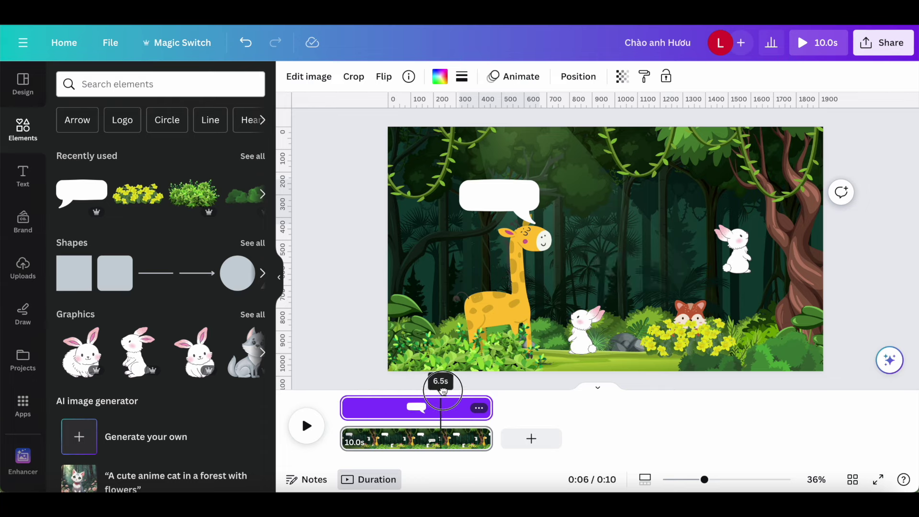
{"action": "left_click_drag", "start_coordinate": [346, 406], "coordinate": [439, 410]}
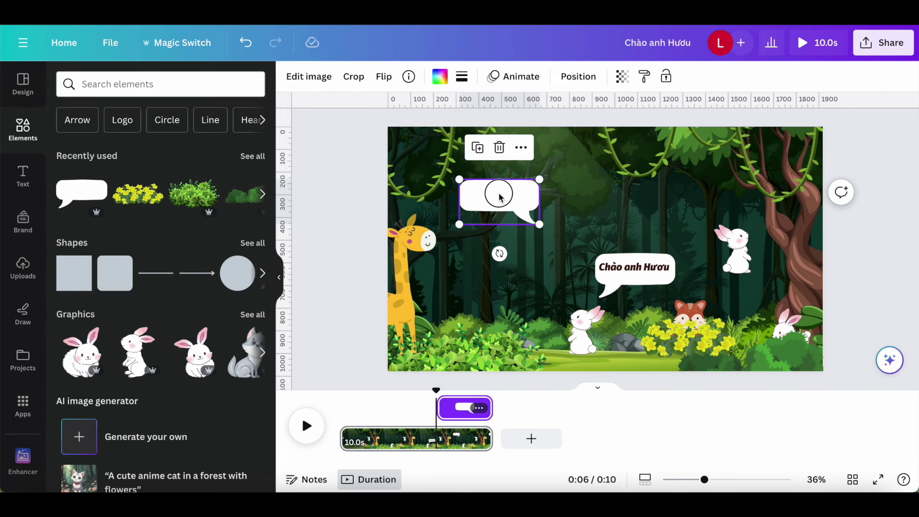
Step: Add "Chào cô Thỏ" to the giraffe's bubble in the "Chào anh Hươu" text style and apply Fade to the group
{"action": "left_click", "coordinate": [614, 233]}
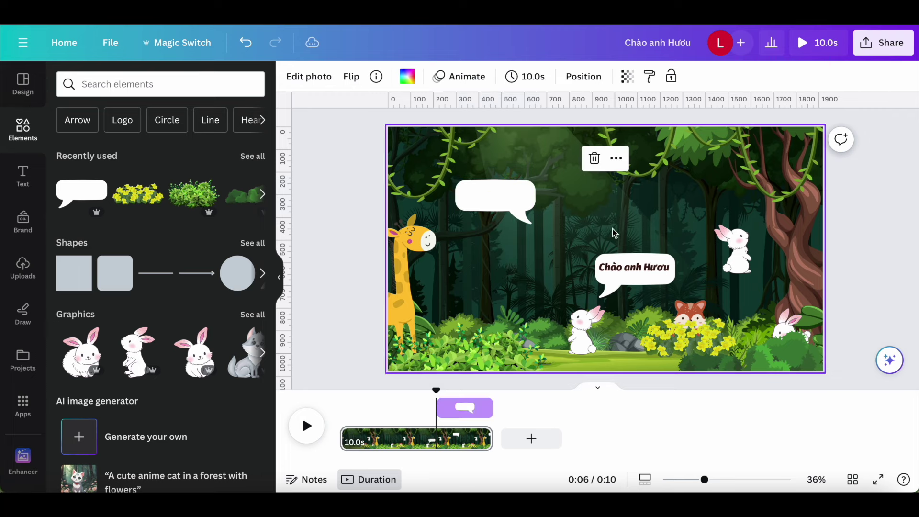
{"action": "left_click", "coordinate": [624, 264]}
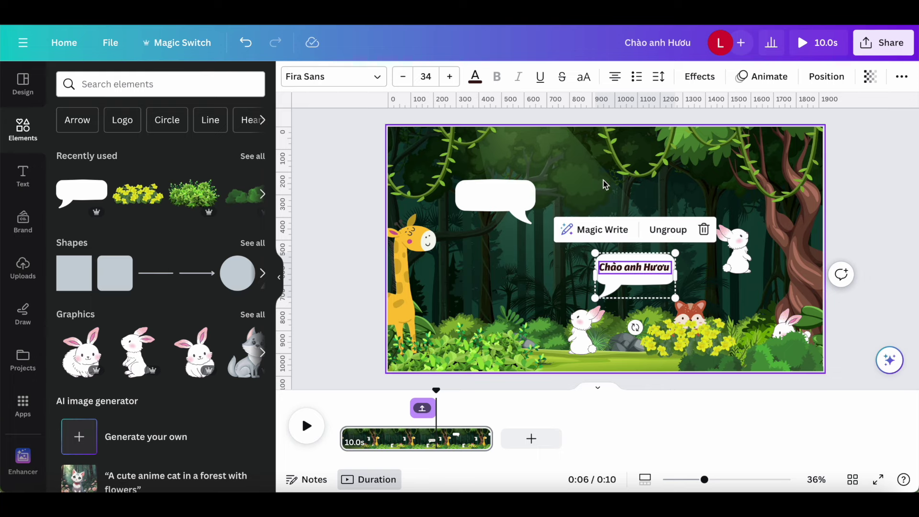
{"action": "left_click", "coordinate": [655, 181]}
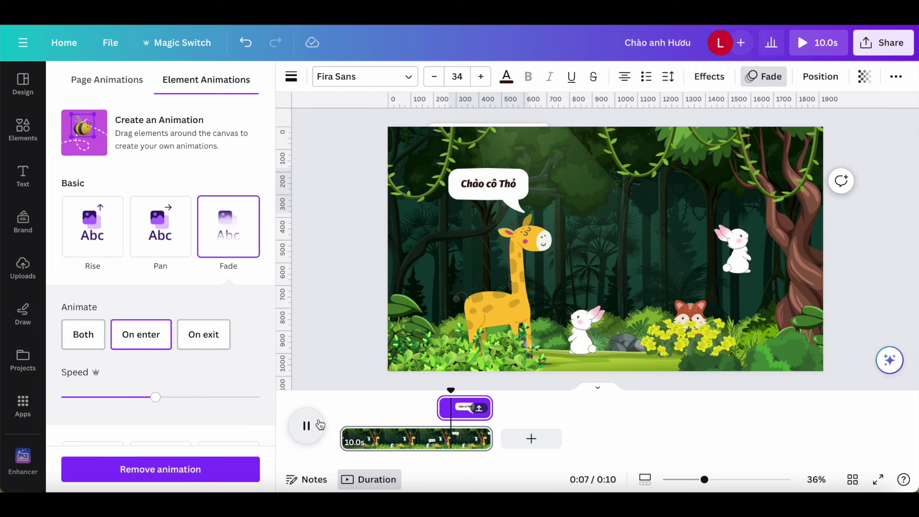
Step: Shorten the "Chào cô Thỏ" bubble to 2.0 s with Fade on both enter and exit, and preview its placement
{"action": "left_click_drag", "start_coordinate": [466, 433], "coordinate": [468, 408]}
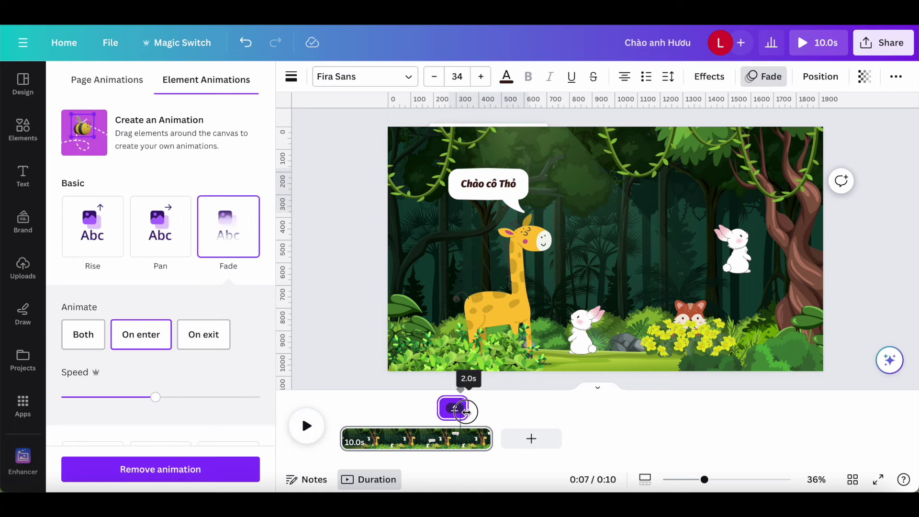
{"action": "left_click", "coordinate": [307, 426]}
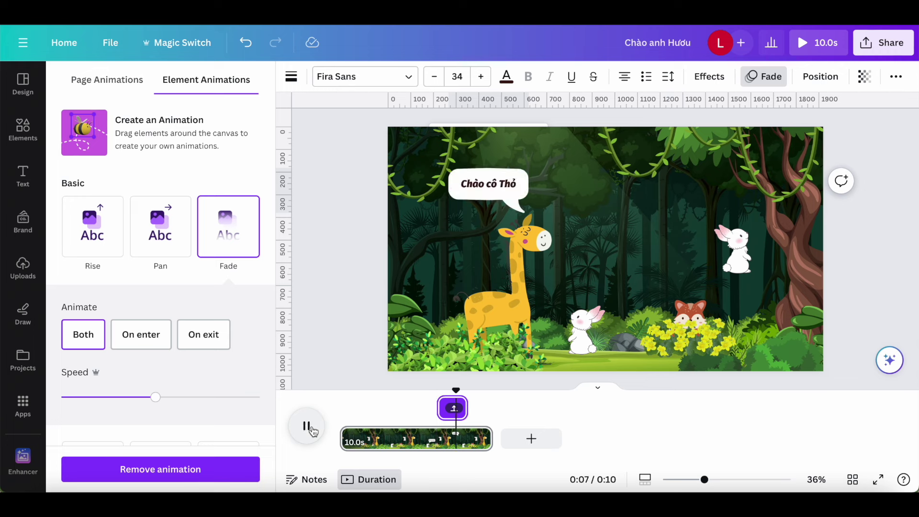
{"action": "left_click_drag", "start_coordinate": [473, 391], "coordinate": [450, 392]}
{"action": "left_click", "coordinate": [500, 206]}
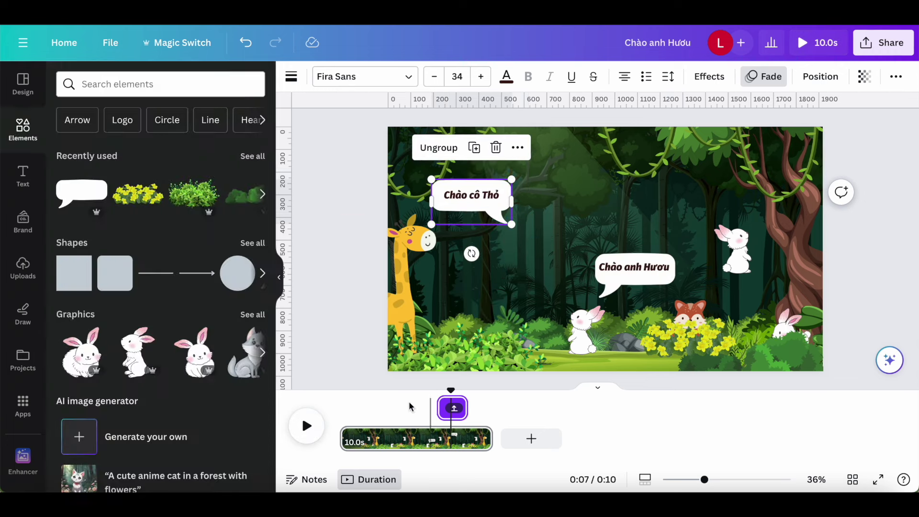
{"action": "left_click", "coordinate": [309, 434]}
{"action": "left_click", "coordinate": [308, 435]}
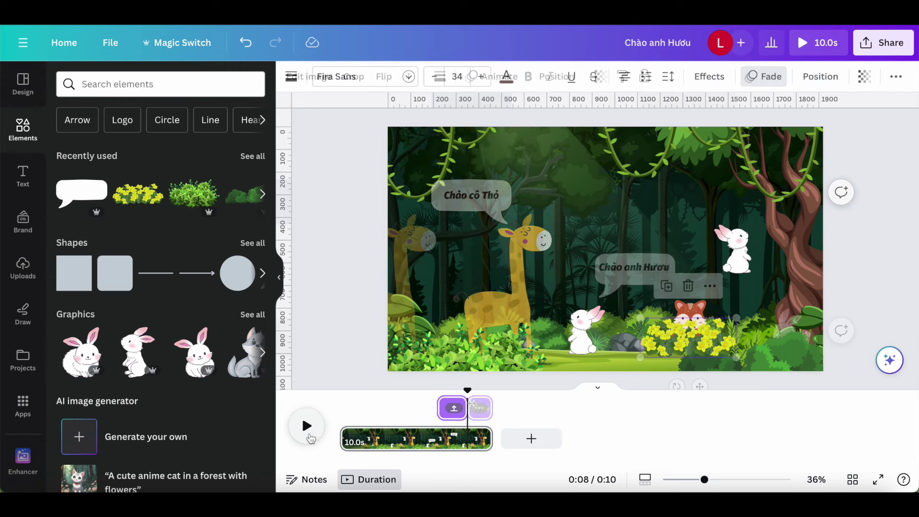
Step: Create a custom shaking animation path for the yellow flower bush in front of the fox and preview it
{"action": "left_click", "coordinate": [714, 331]}
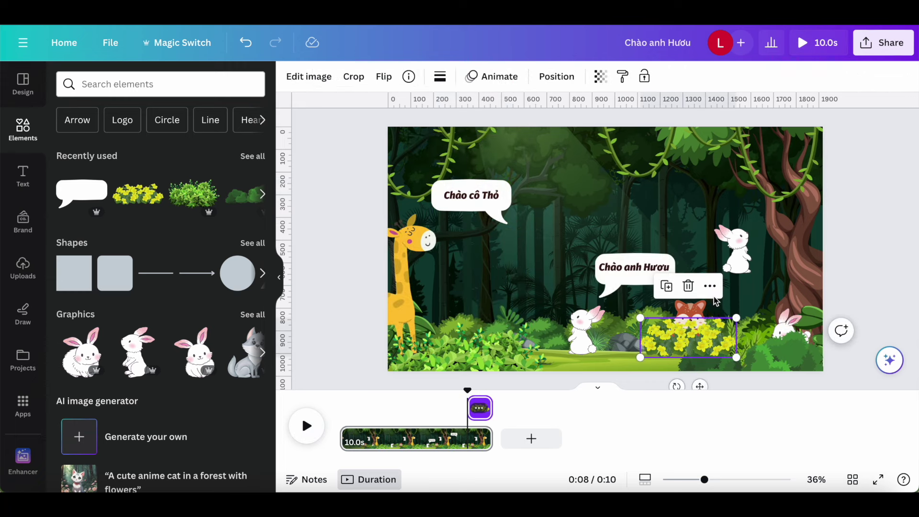
{"action": "left_click", "coordinate": [514, 79]}
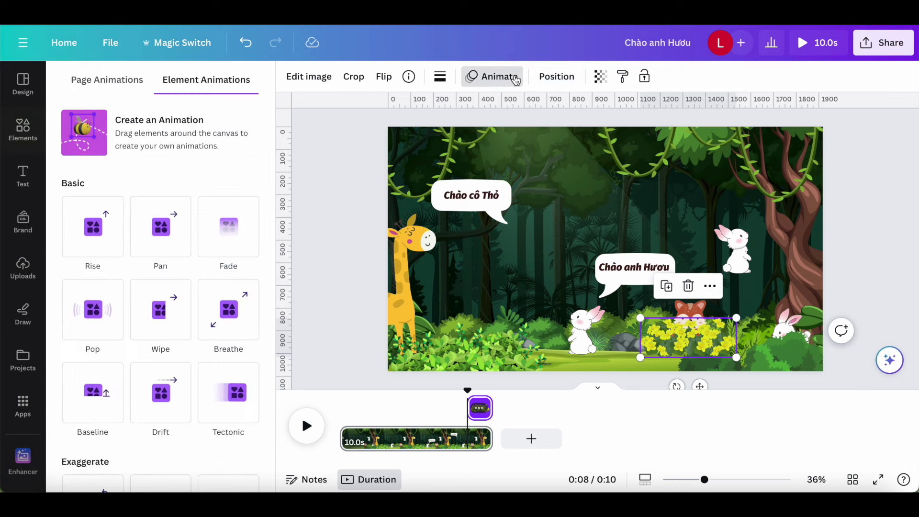
{"action": "left_click", "coordinate": [197, 148]}
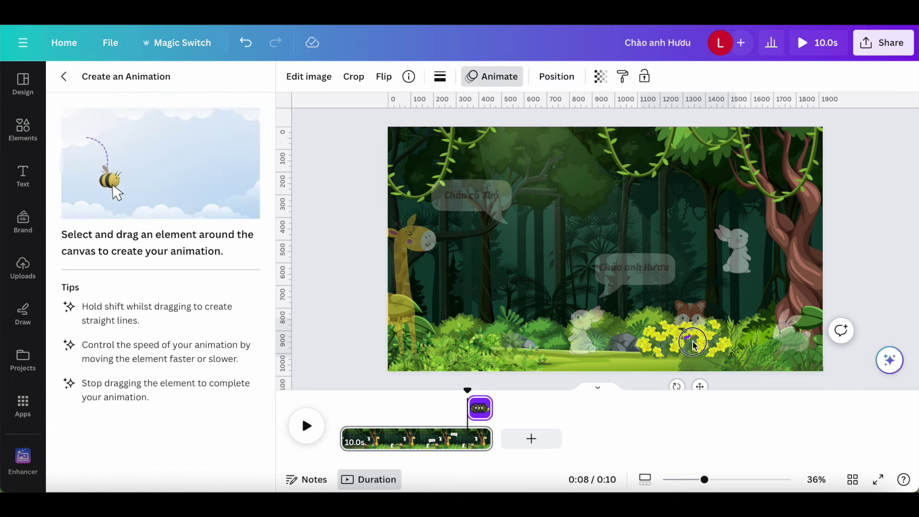
{"action": "left_click_drag", "start_coordinate": [695, 343], "coordinate": [697, 344]}
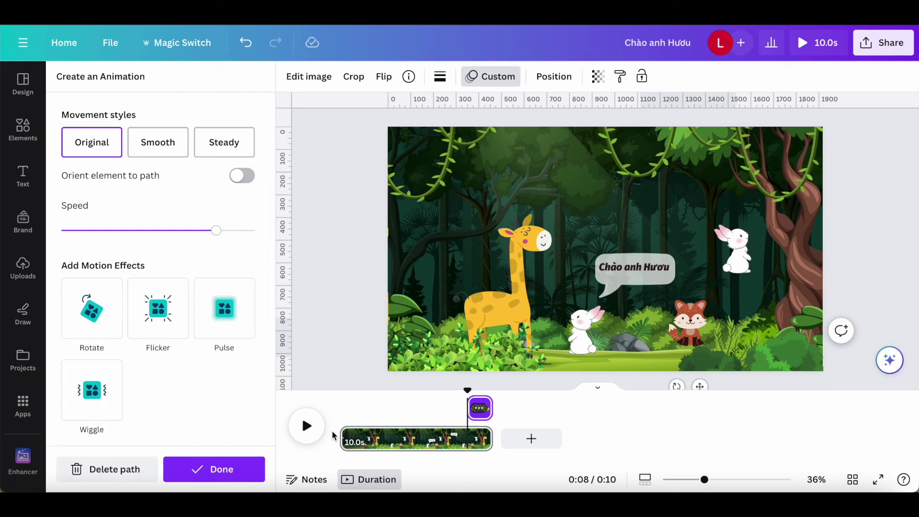
{"action": "left_click", "coordinate": [307, 422]}
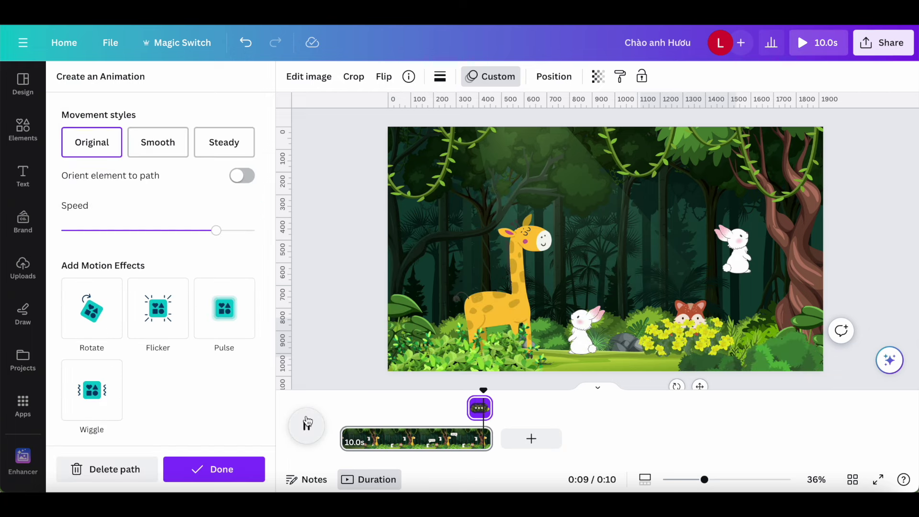
{"action": "left_click", "coordinate": [307, 423]}
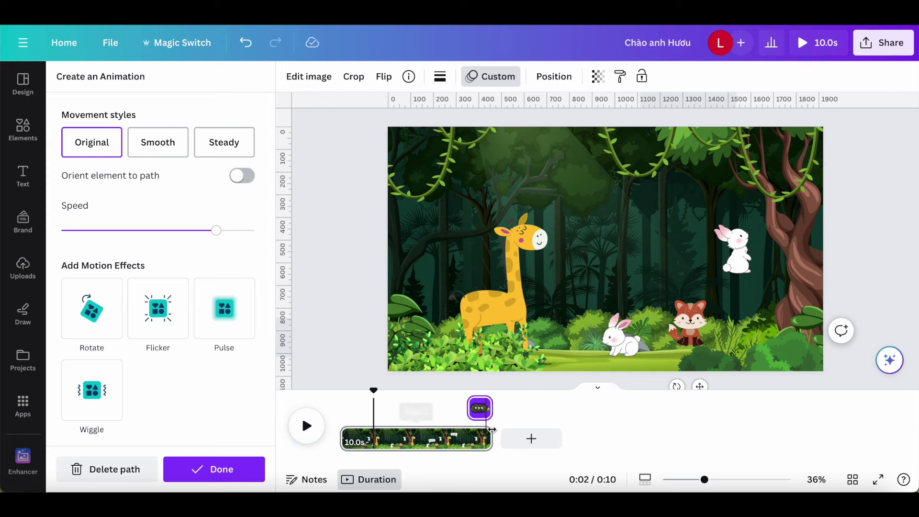
Step: Extend the page duration to 14.9 s and preview the flower bush's movement
{"action": "left_click_drag", "start_coordinate": [493, 430], "coordinate": [568, 412]}
{"action": "left_click", "coordinate": [545, 402]}
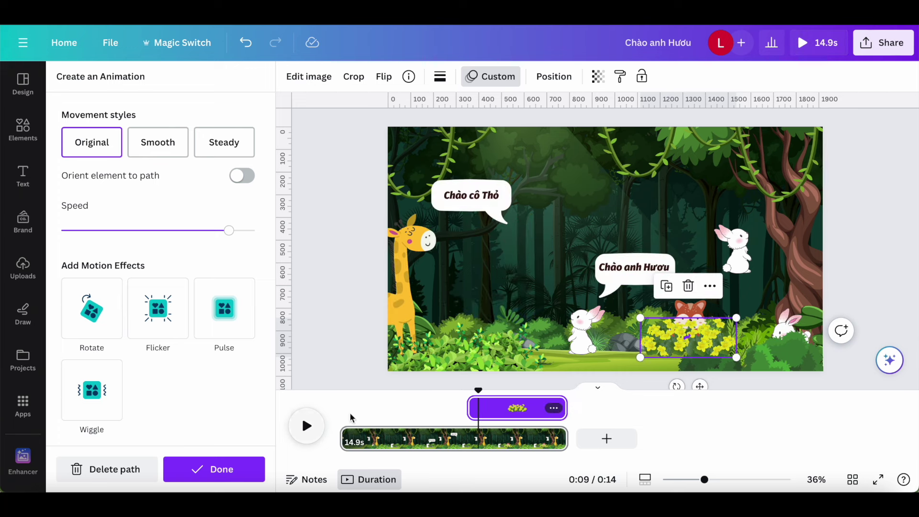
{"action": "left_click", "coordinate": [468, 413]}
{"action": "left_click", "coordinate": [308, 428]}
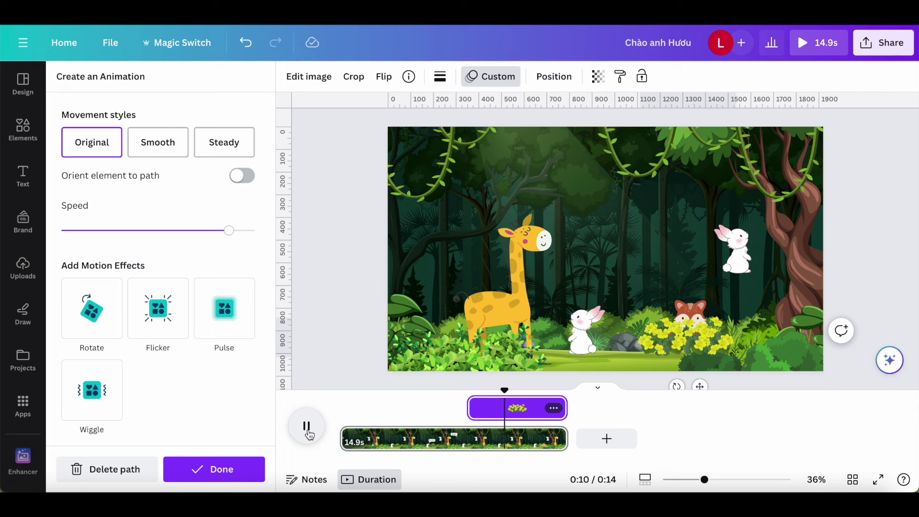
{"action": "left_click", "coordinate": [308, 432]}
Step: Raise the fox slightly so its face shows above the yellow flowers, and preview its entrance
{"action": "left_click", "coordinate": [692, 306]}
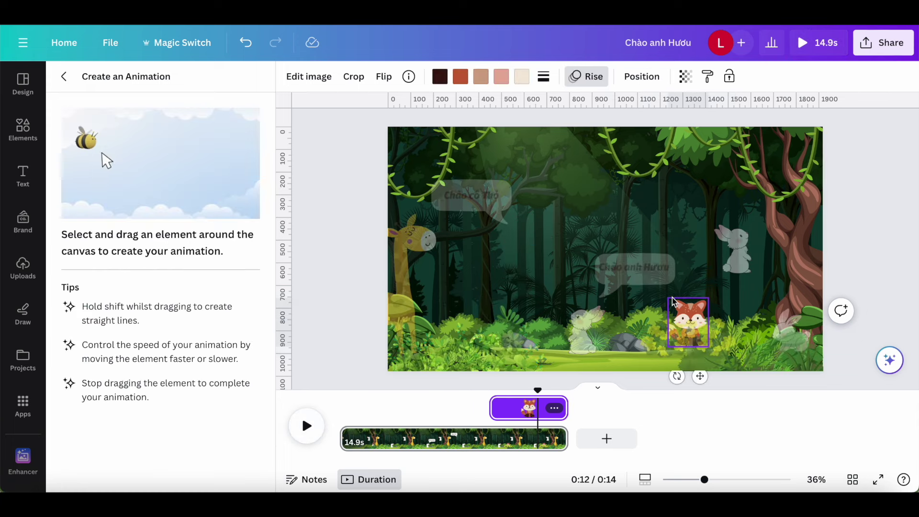
{"action": "left_click_drag", "start_coordinate": [699, 375], "coordinate": [693, 370]}
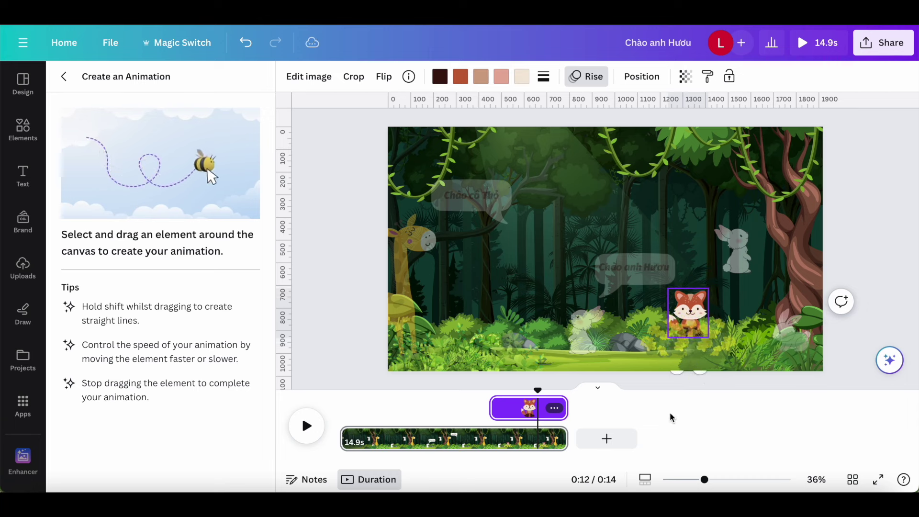
{"action": "left_click", "coordinate": [307, 426]}
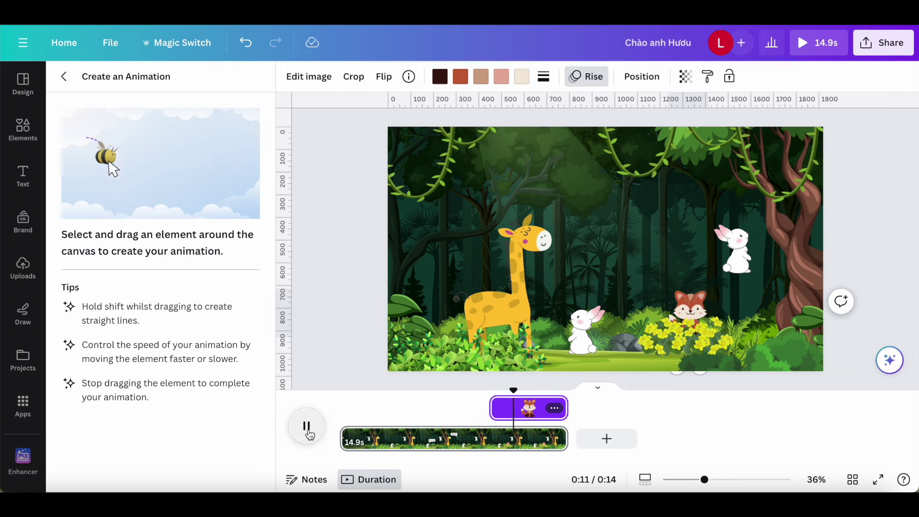
{"action": "left_click", "coordinate": [308, 431]}
{"action": "left_click", "coordinate": [471, 409]}
{"action": "left_click", "coordinate": [307, 426]}
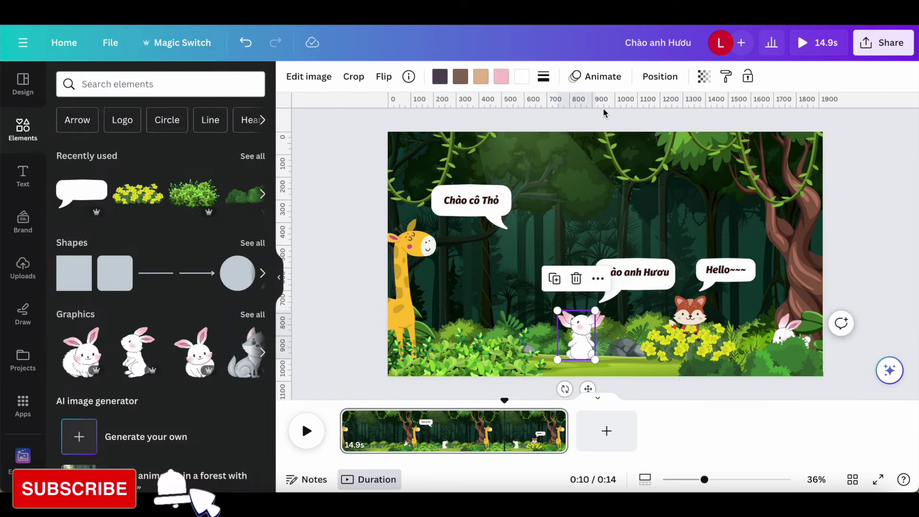
Step: Apply a Fade animation on enter to the front-facing rabbit and play the scene from the beginning
{"action": "left_click", "coordinate": [596, 77]}
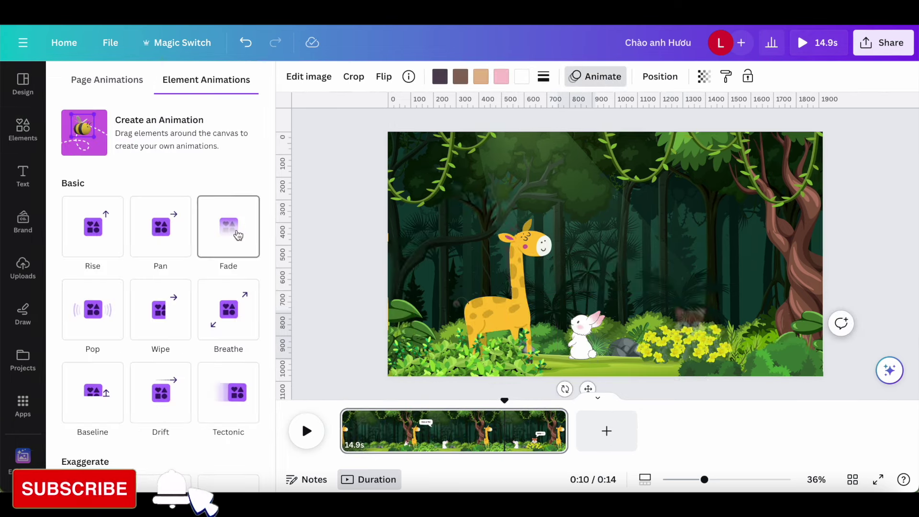
{"action": "left_click", "coordinate": [238, 235]}
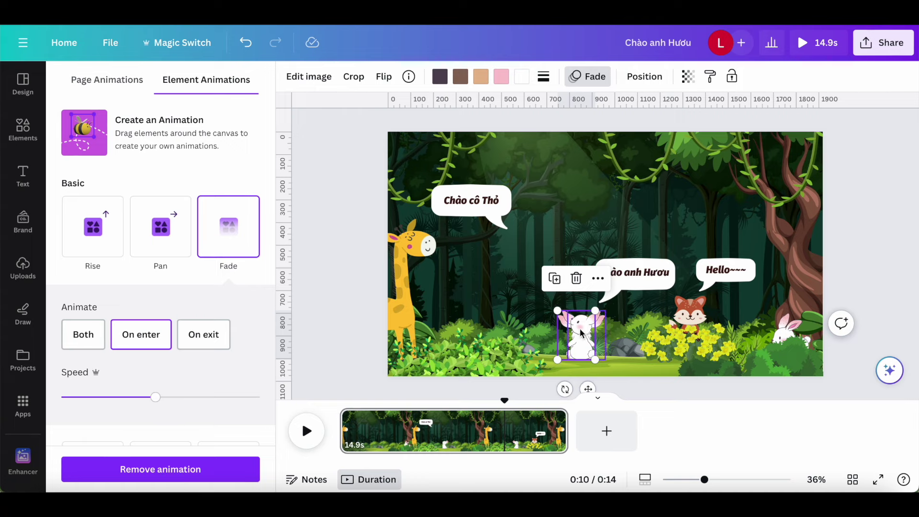
{"action": "left_click_drag", "start_coordinate": [508, 401], "coordinate": [341, 398]}
{"action": "left_click", "coordinate": [306, 431]}
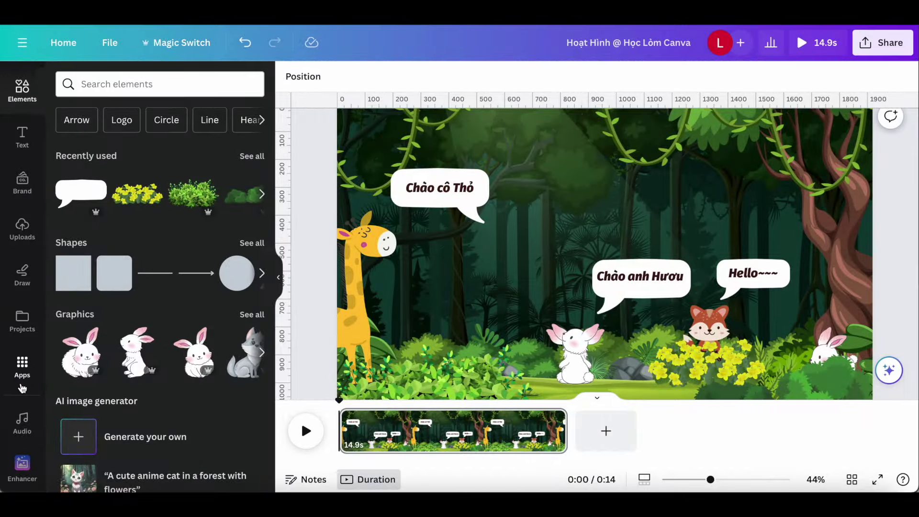
Step: Find the Voiceover app among the Canva apps and open it for the forest scene
{"action": "left_click", "coordinate": [22, 383]}
{"action": "scroll", "coordinate": [182, 371], "scroll_direction": "down", "scroll_amount": 2}
{"action": "scroll", "coordinate": [182, 373], "scroll_direction": "down", "scroll_amount": 10}
{"action": "scroll", "coordinate": [182, 372], "scroll_direction": "down", "scroll_amount": 4}
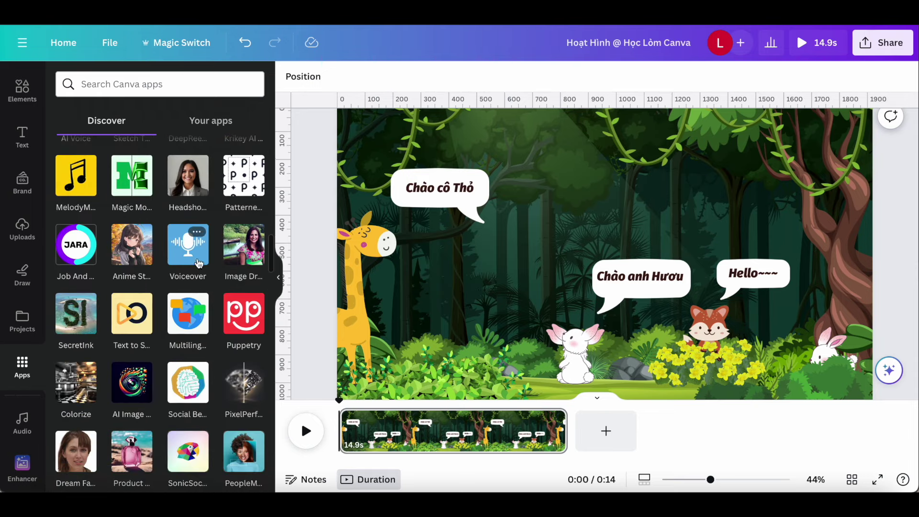
{"action": "left_click", "coordinate": [199, 263]}
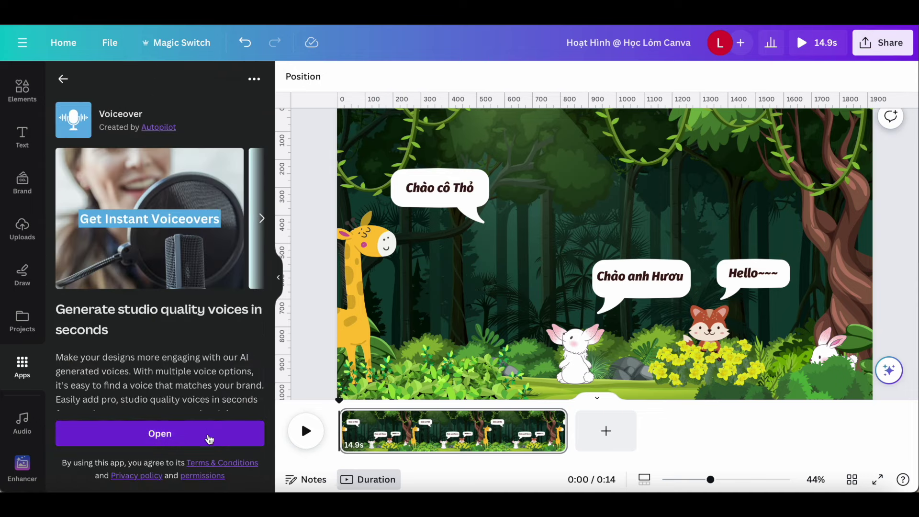
{"action": "left_click", "coordinate": [209, 438]}
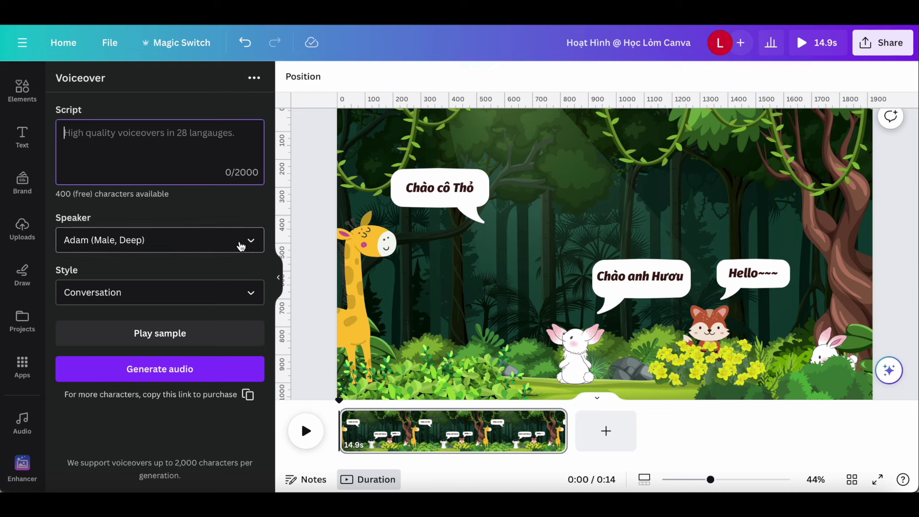
Step: Review the available speaker voices and the speaking styles in the Voiceover app without changing the selection
{"action": "left_click", "coordinate": [243, 243]}
{"action": "scroll", "coordinate": [212, 354], "scroll_direction": "down", "scroll_amount": 1}
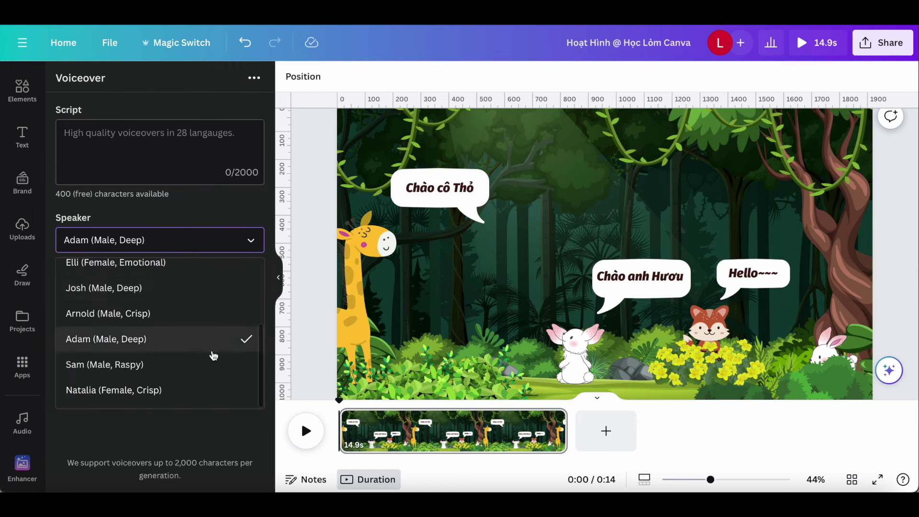
{"action": "scroll", "coordinate": [214, 356], "scroll_direction": "up", "scroll_amount": 3}
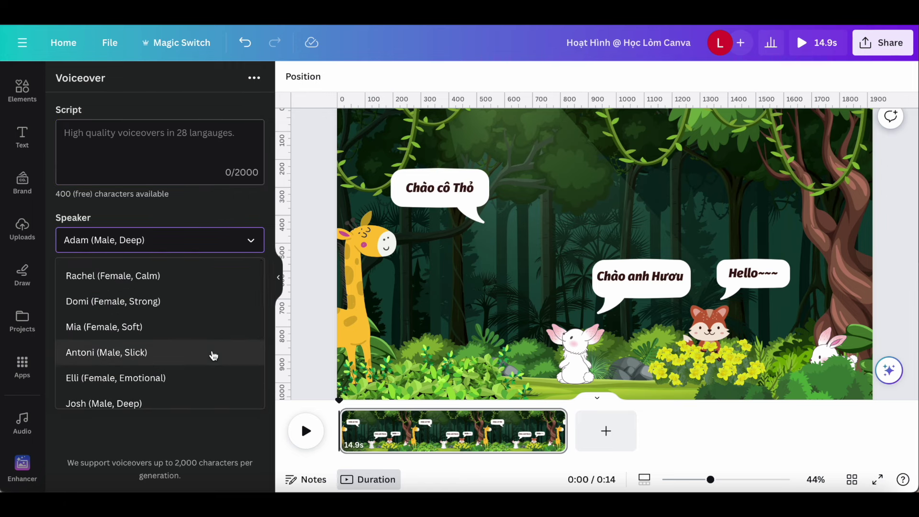
{"action": "left_click", "coordinate": [230, 214]}
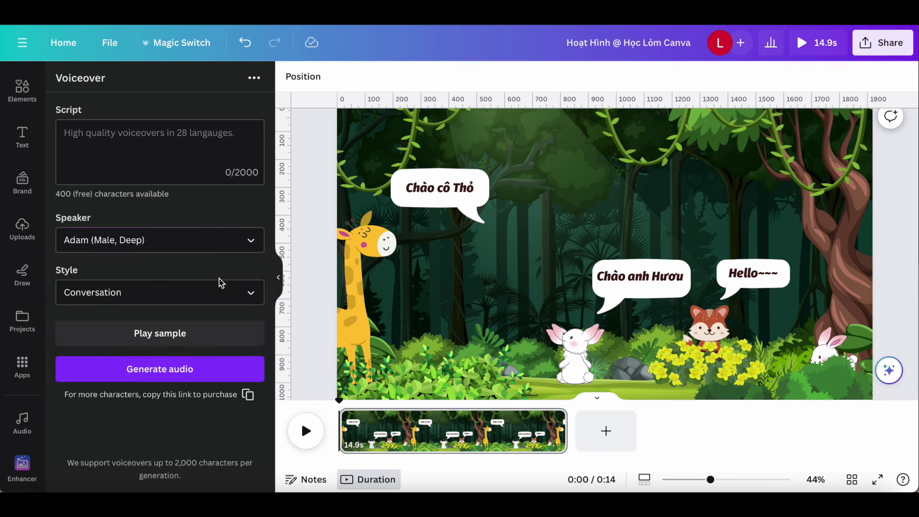
{"action": "left_click", "coordinate": [225, 294]}
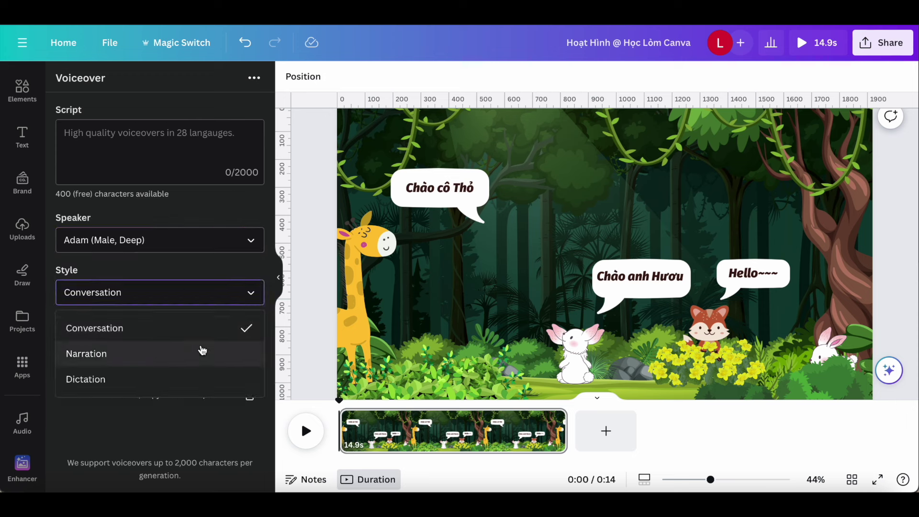
{"action": "left_click", "coordinate": [217, 271]}
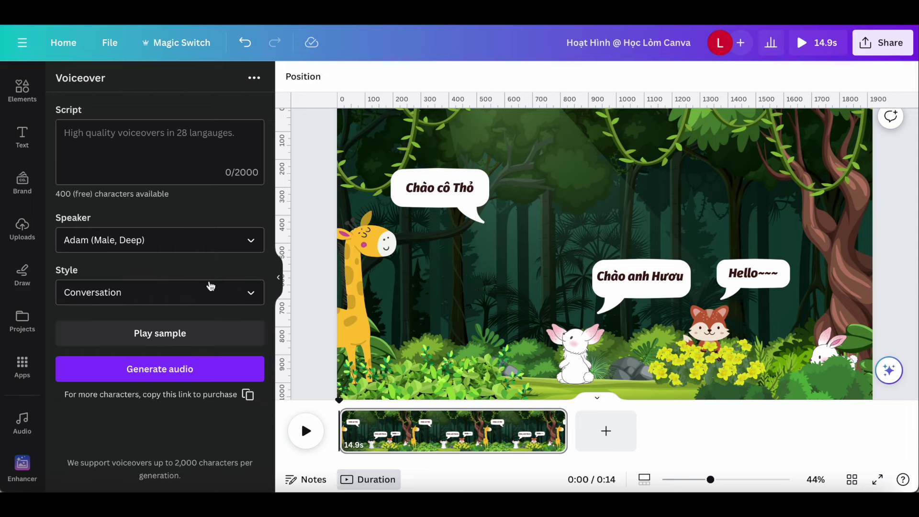
{"action": "left_click", "coordinate": [223, 377]}
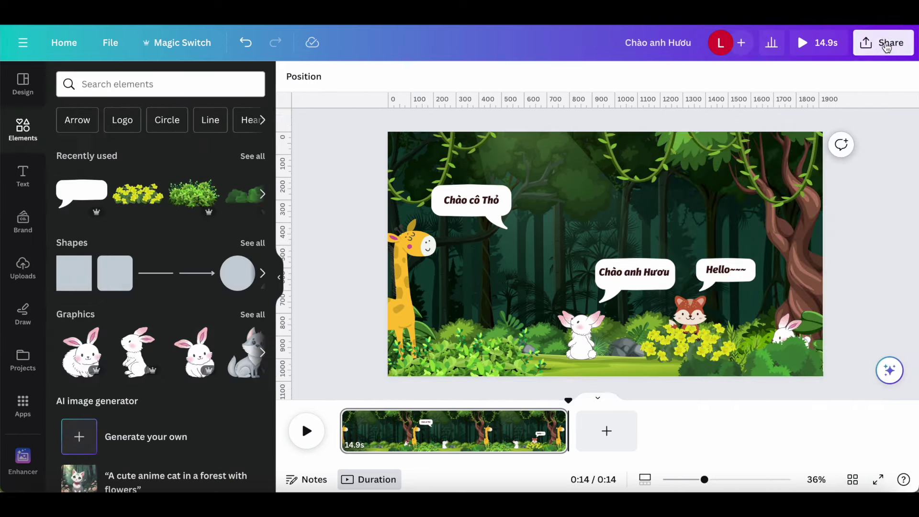
Step: Download the finished forest scene as an MP4 video in 1080p (HD) quality
{"action": "left_click", "coordinate": [889, 42]}
{"action": "scroll", "coordinate": [809, 291], "scroll_direction": "down", "scroll_amount": 1}
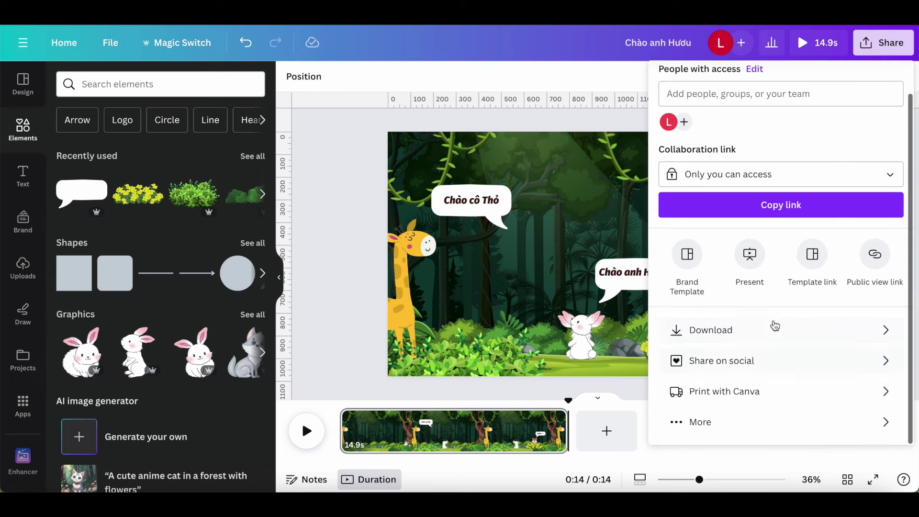
{"action": "left_click", "coordinate": [768, 329]}
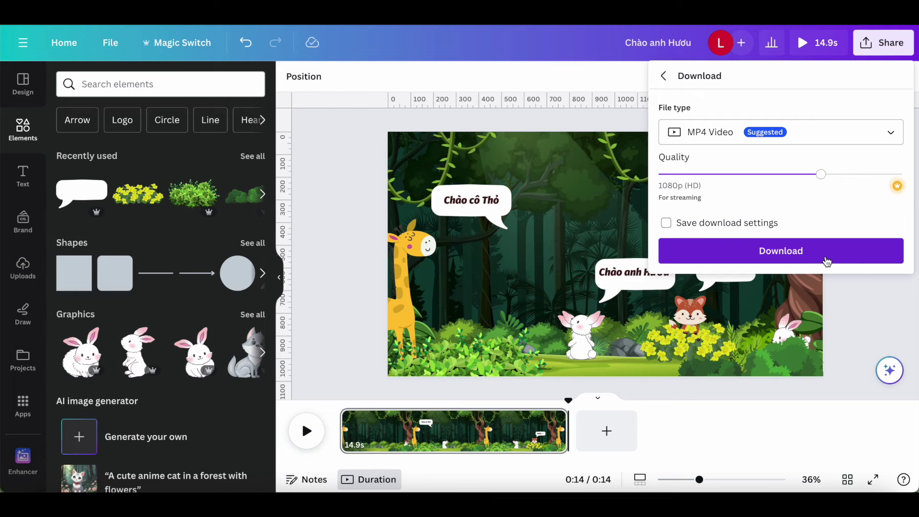
{"action": "left_click", "coordinate": [828, 261]}
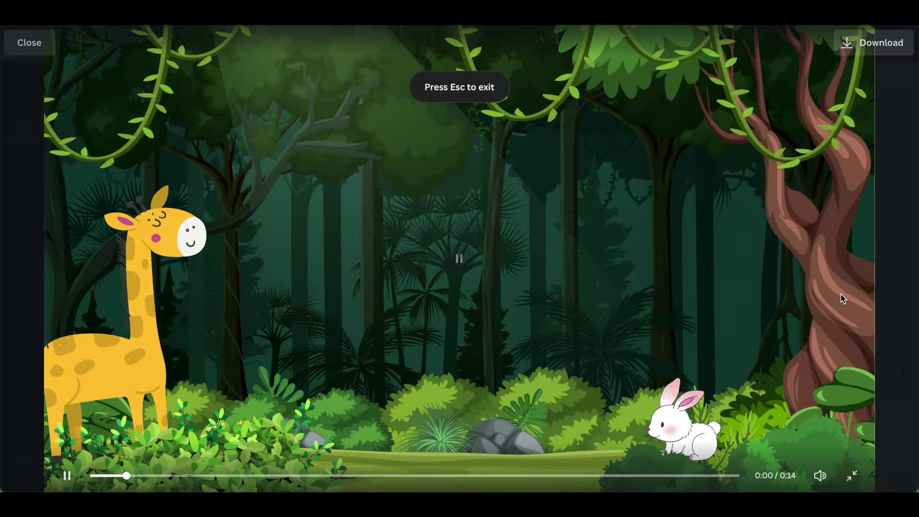